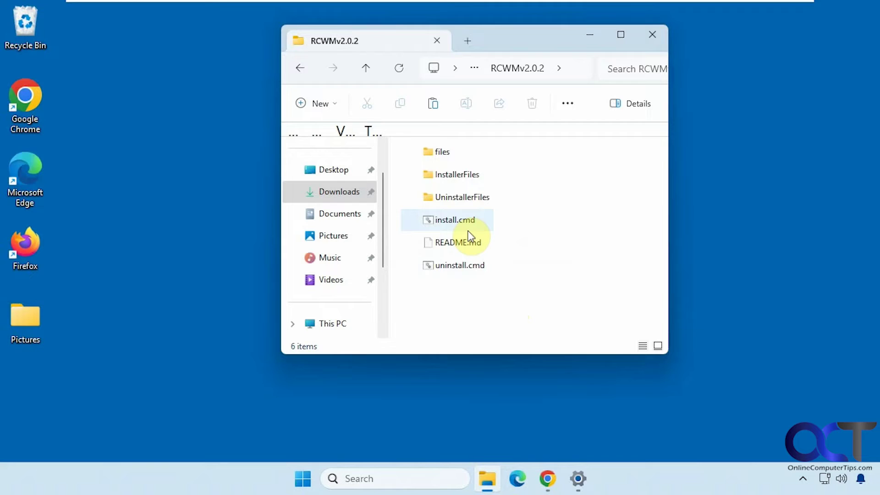
Step: Run install.cmd from RCWMv2.0.2 as administrator and approve the User Account Control prompt
right_click(454, 223)
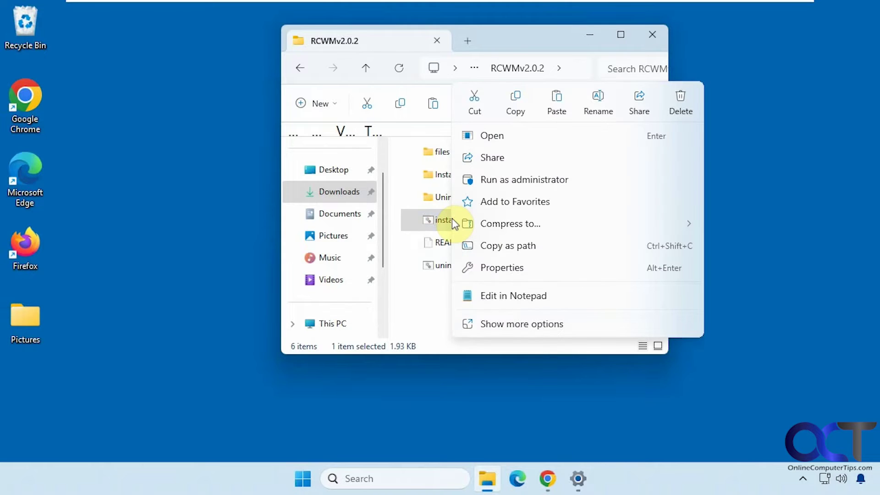
left_click(500, 182)
left_click(392, 354)
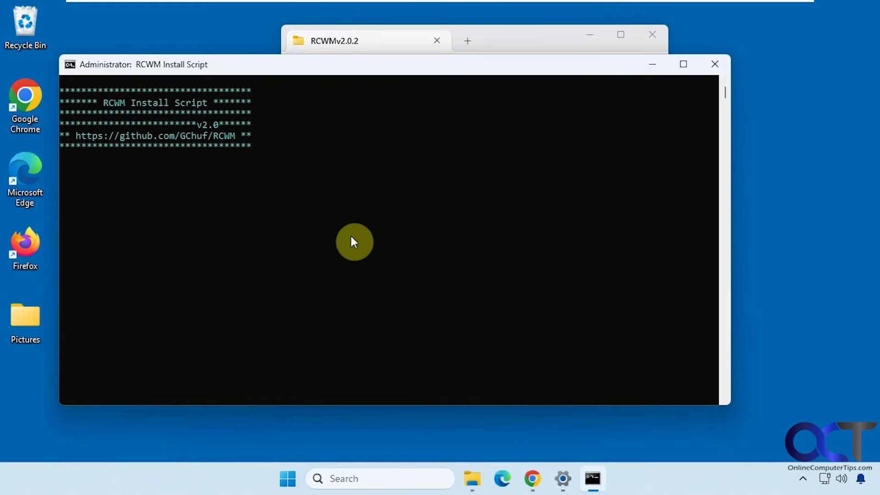
Step: Resume the install script and choose r to recreate the existing RCWM files
left_click(351, 235)
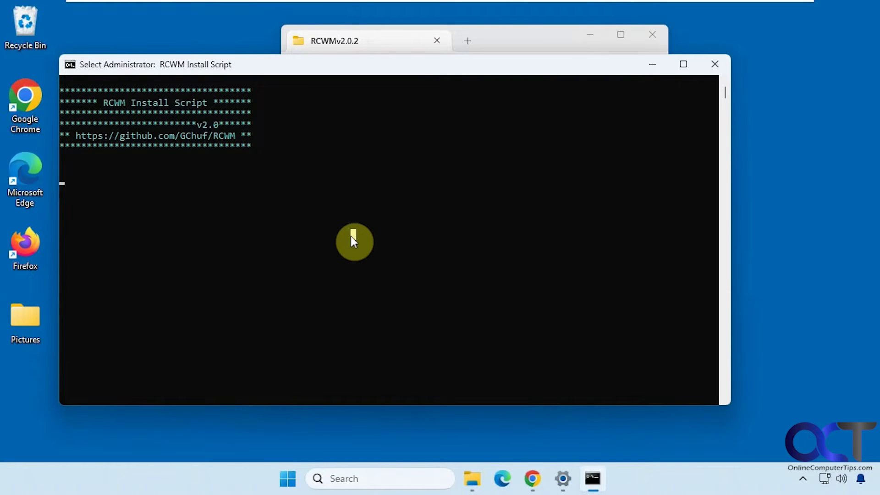
key("Escape")
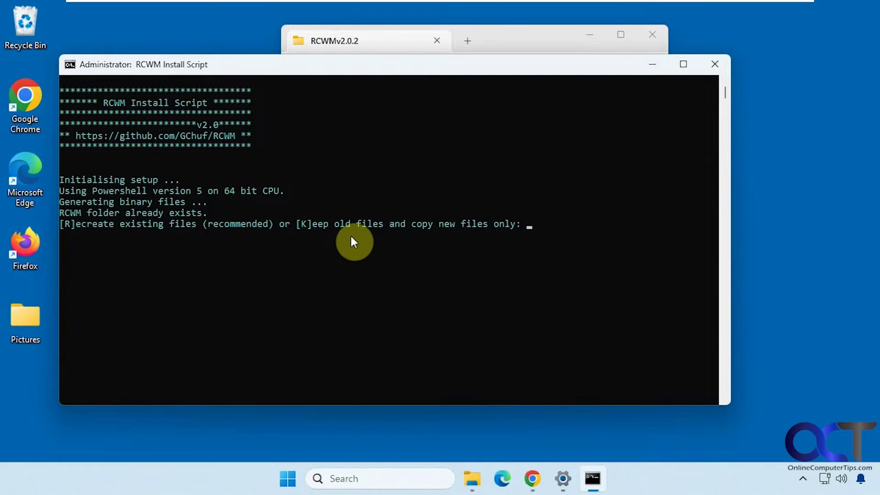
type("r")
key("Return")
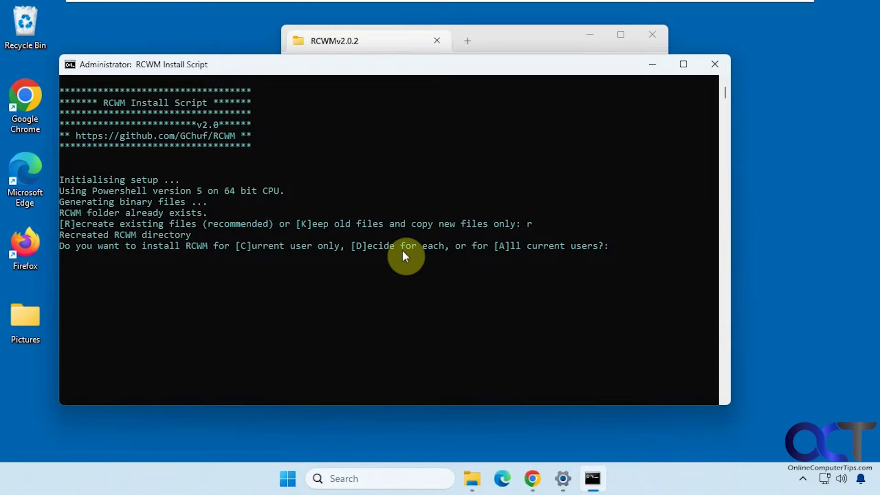
Step: Install for the current user only (c) and confirm continuing with y
left_click(432, 179)
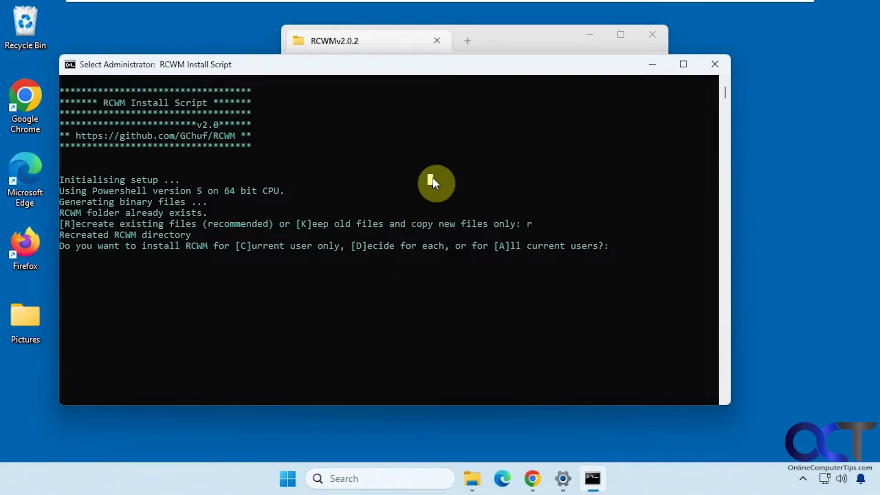
type("c")
key("Return")
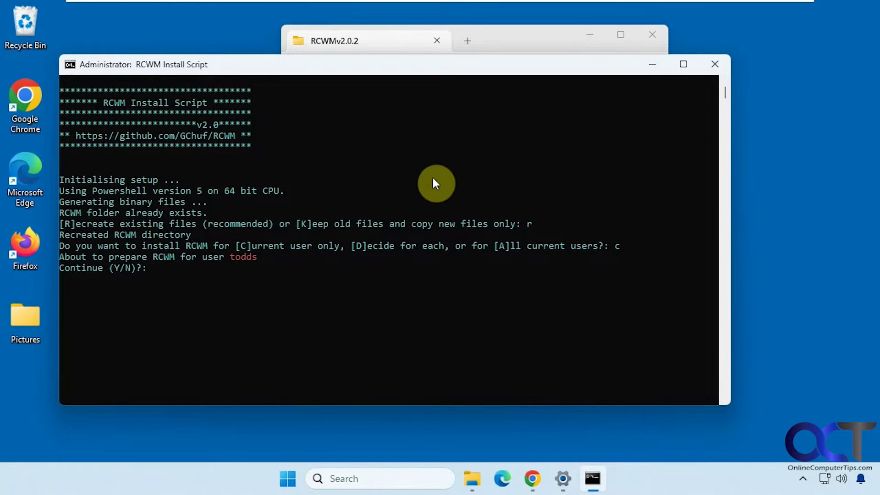
type("y")
key("Return")
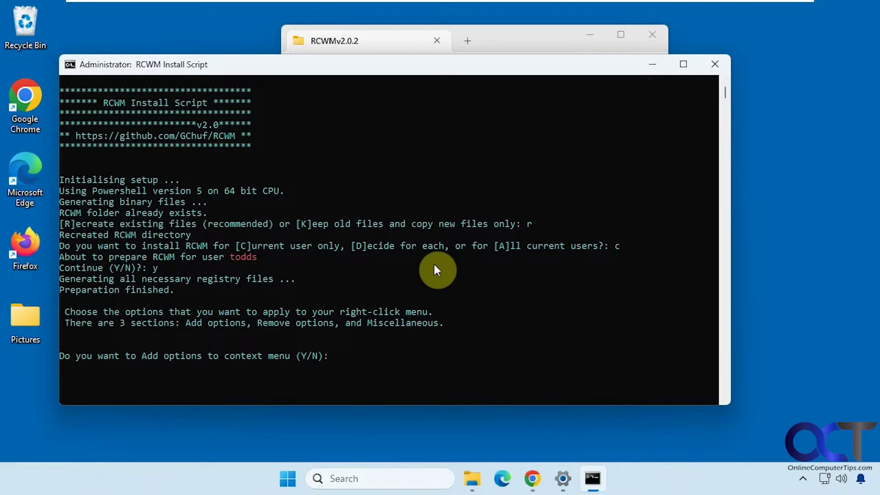
Step: Agree to add context-menu options and add RoboCopy Directory for multiple folders
type("y")
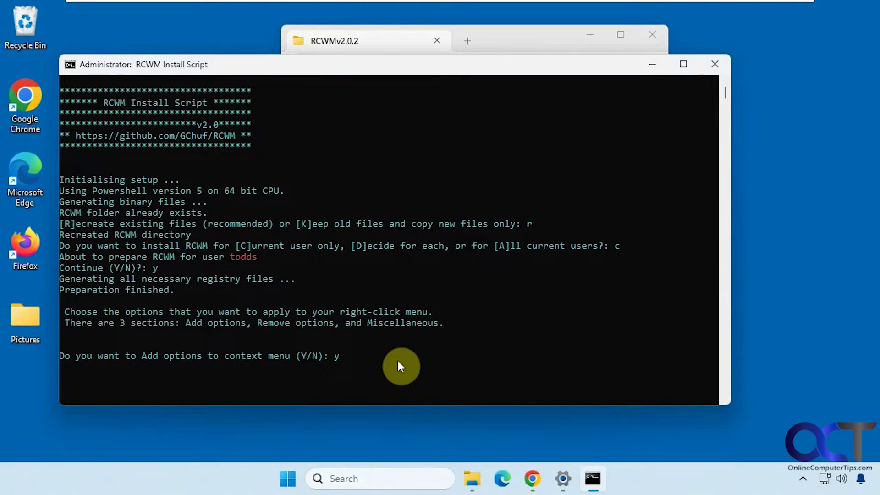
key("Return")
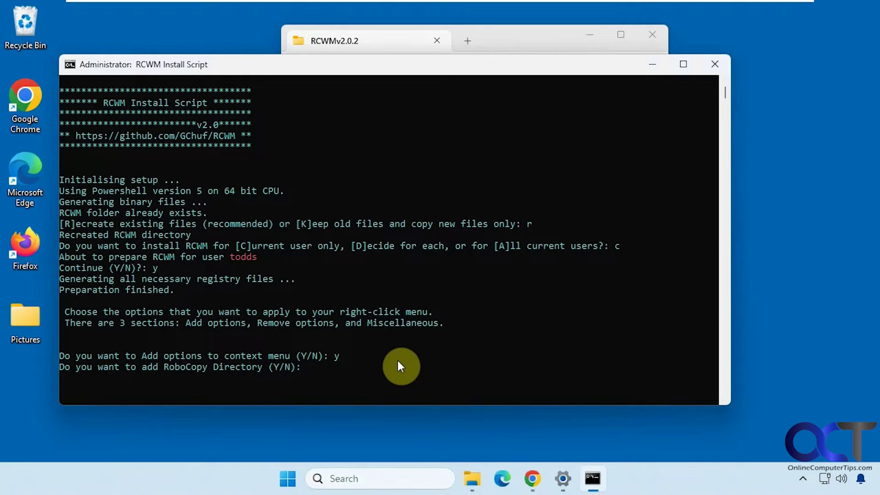
type("y")
key("Return")
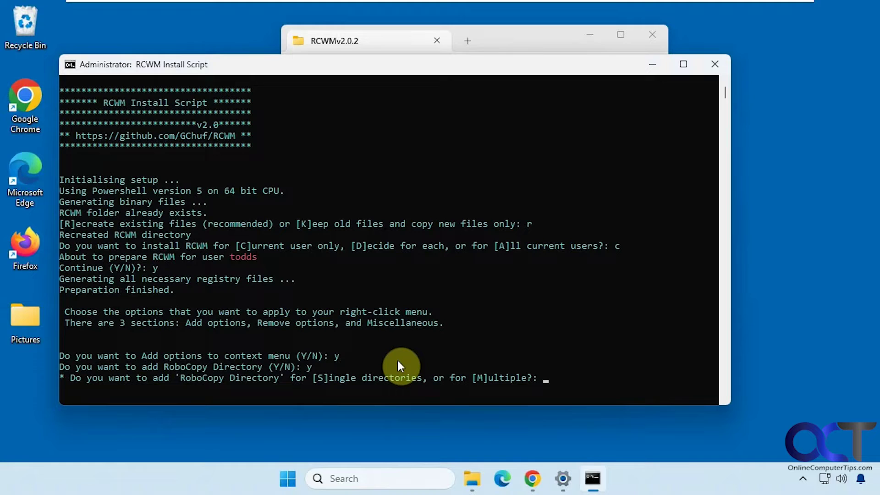
type("m")
key("Return")
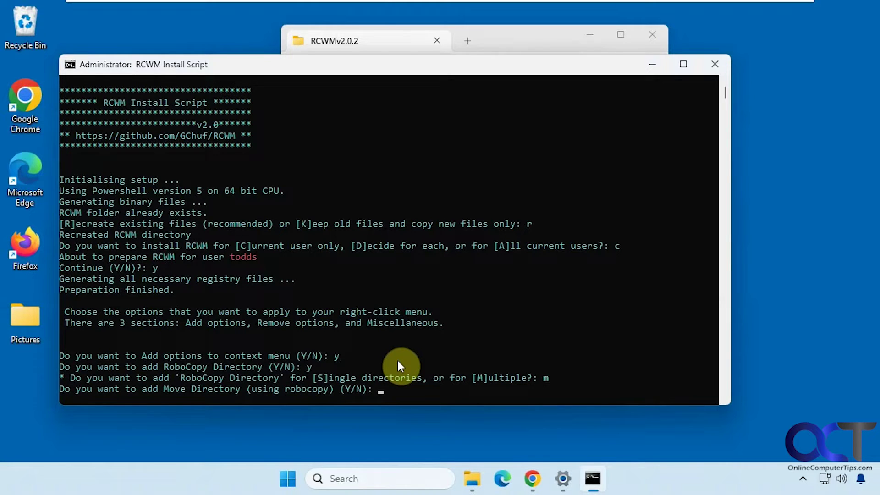
Step: Add Move Directory for multiple folders and the fast Remove Directory option
type("y")
key("Return")
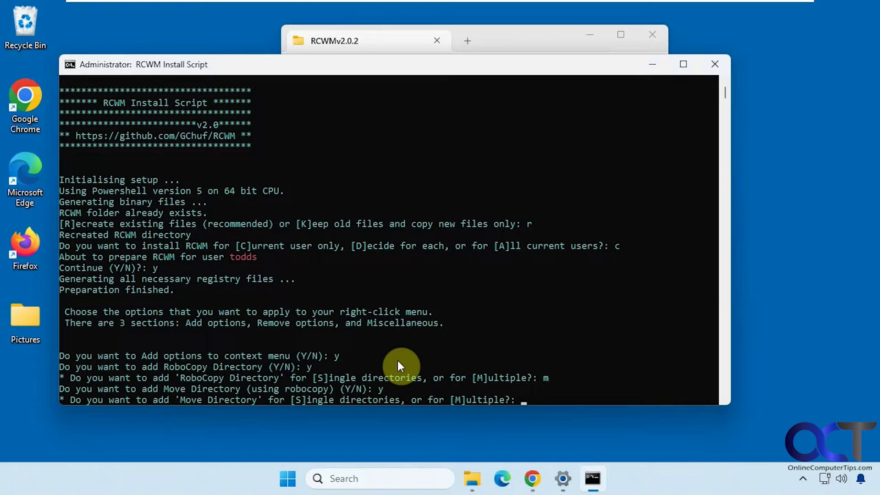
type("m")
key("Return")
type("y")
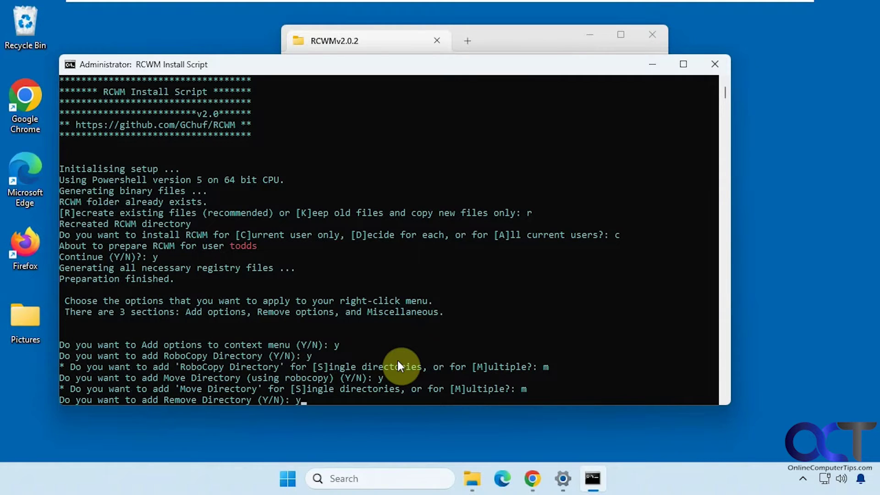
key("Return")
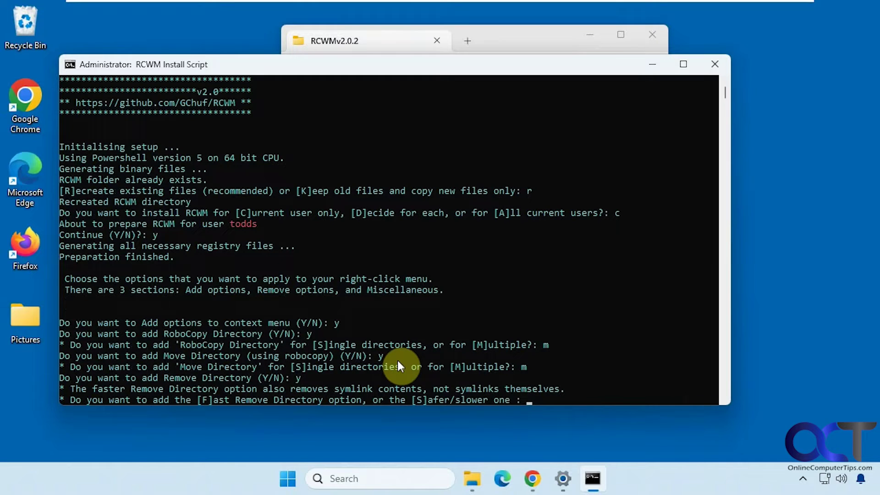
type("f")
key("Return")
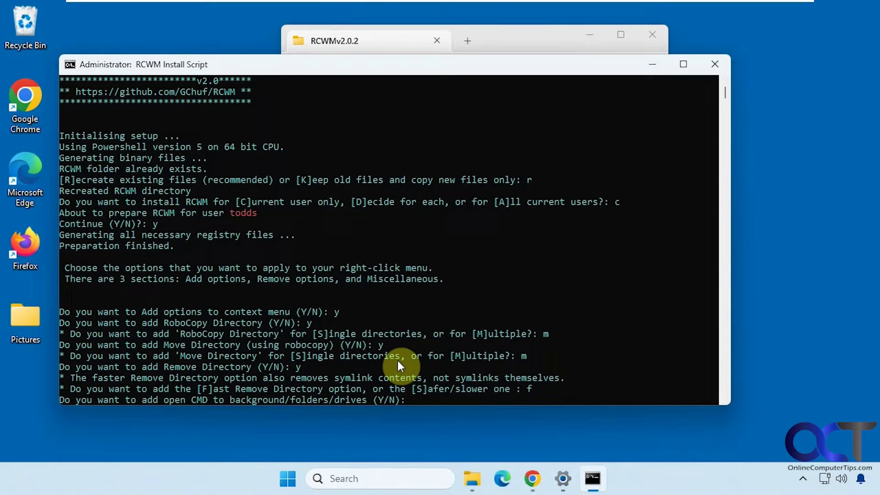
Step: Accept open CMD (normal and extended), open PowerShell, and desktop Control Panel entries
type("y")
key("Return")
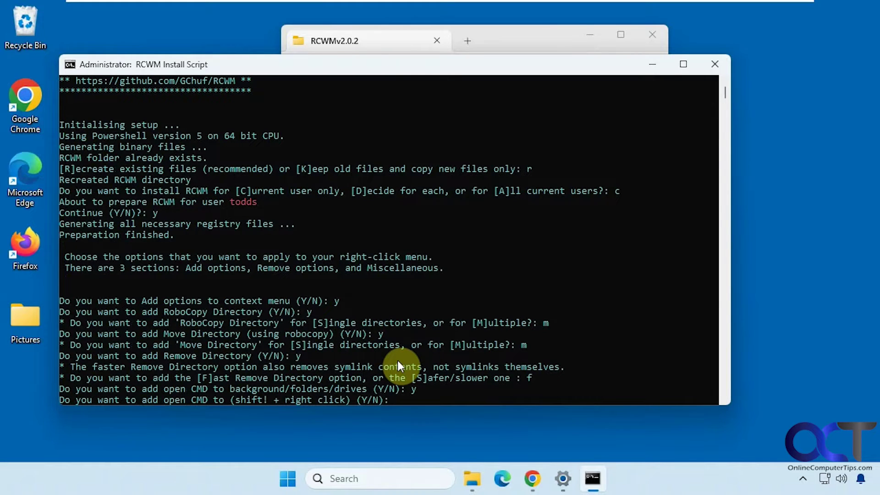
type("y")
key("Return")
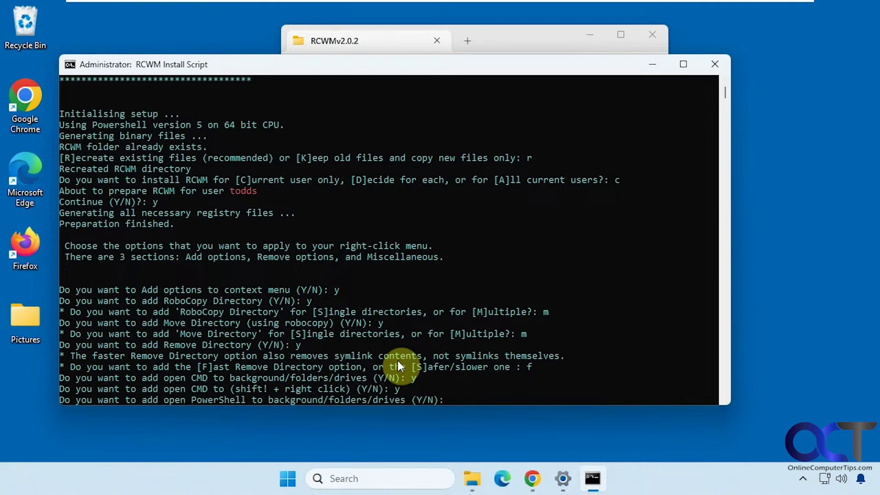
type("y")
key("Return")
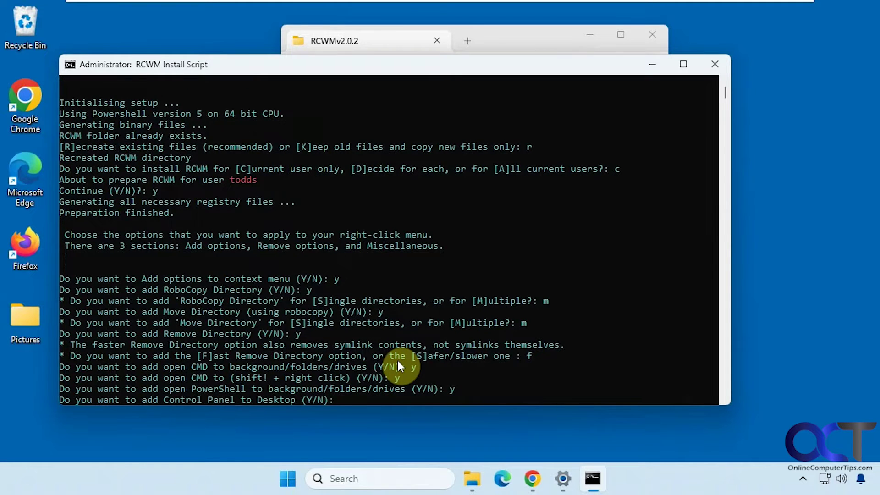
type("y")
key("Return")
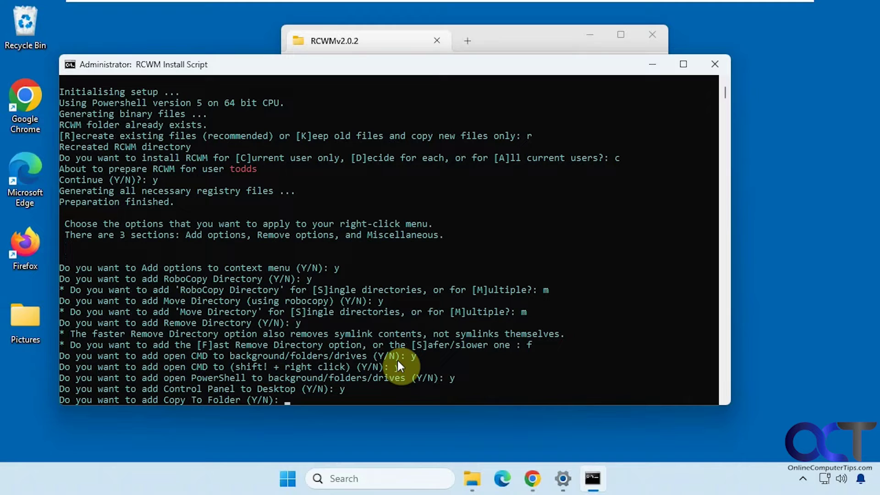
Step: Accept Copy To Folder, God Mode, symbolic/hard links, and desktop Sign Off options
type("y")
key("Return")
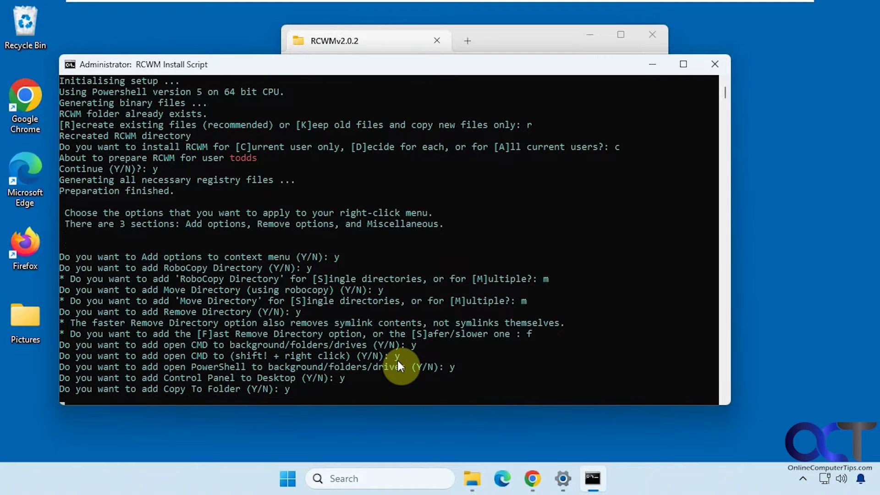
type("y")
key("Return")
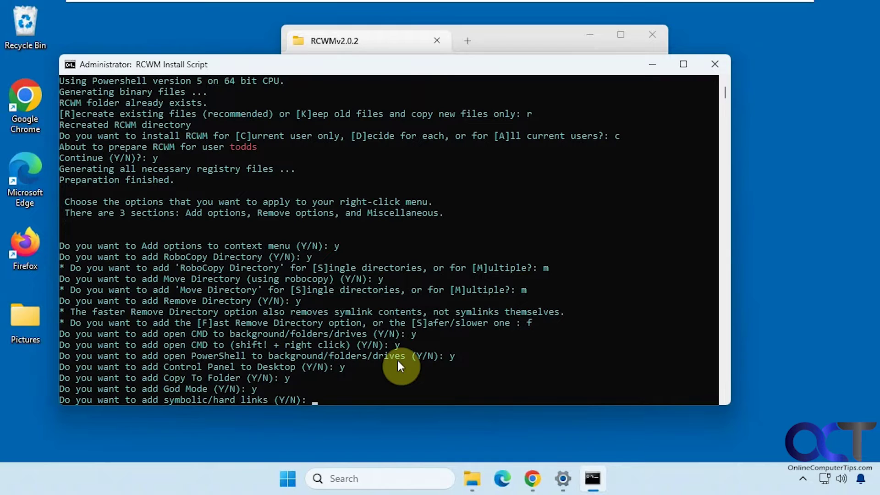
type("y")
key("Return")
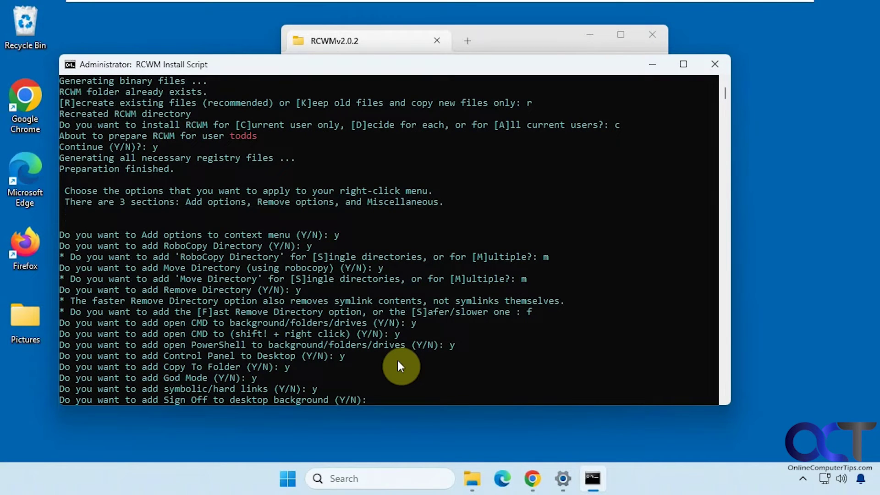
type("y")
key("Return")
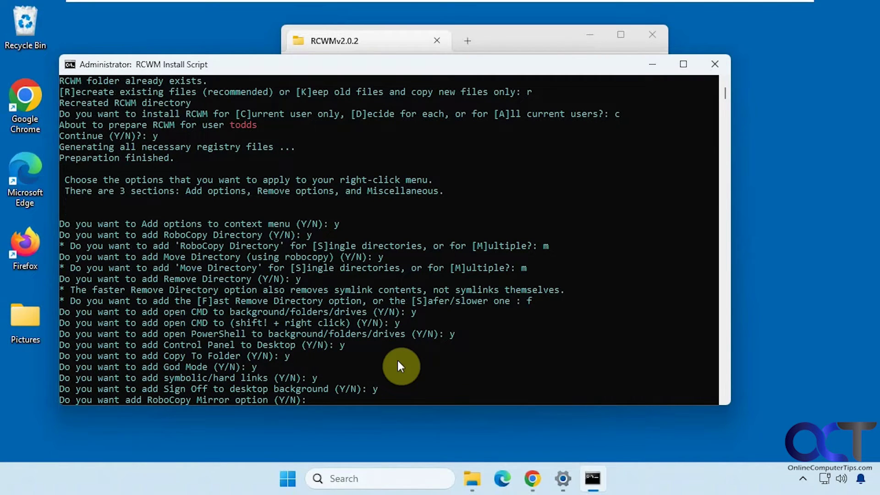
Step: Accept RoboCopy Mirror, Move To Folder, and RoboCopy folder-structure-only options
type("y")
key("Return")
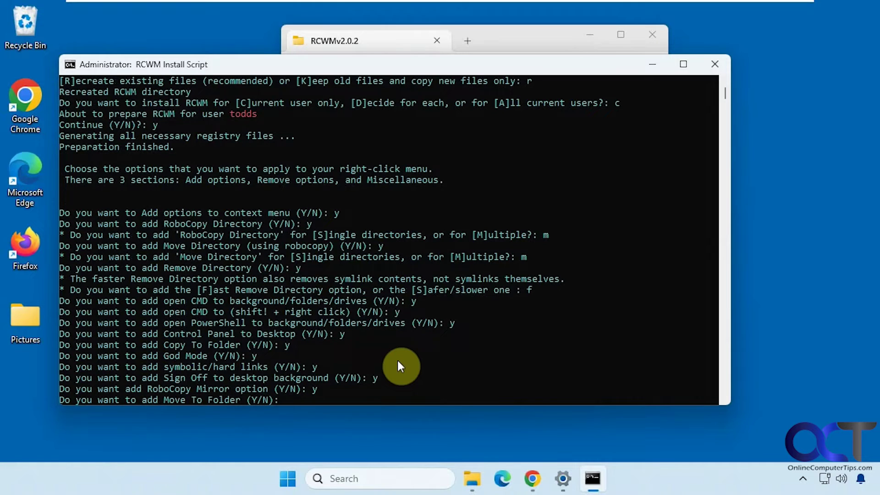
type("y")
key("Return")
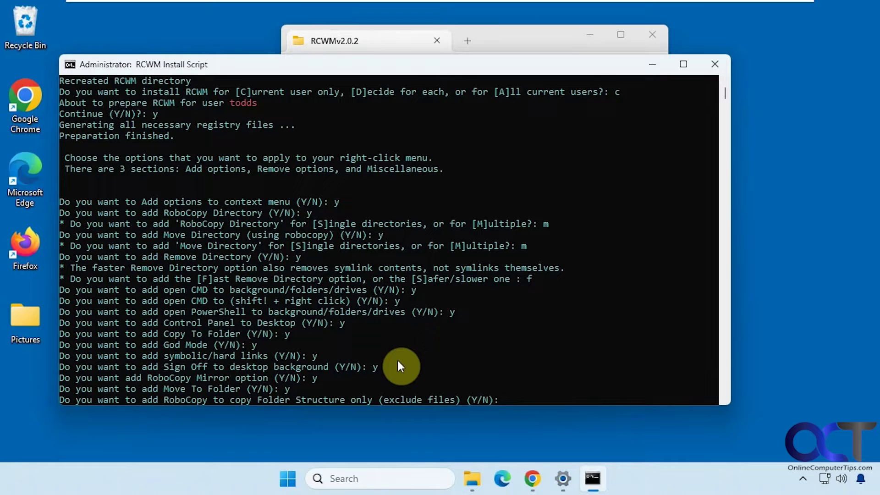
type("y")
key("Return")
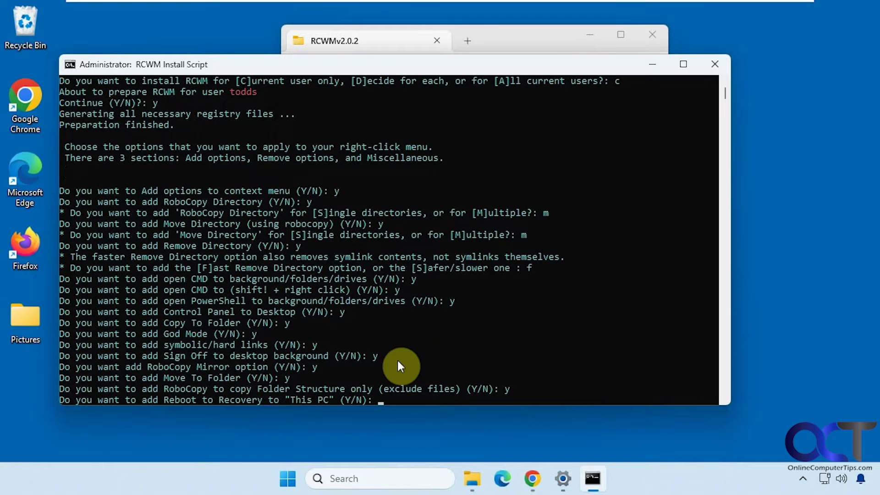
Step: Add Reboot to Recovery to This PC and Desktop, plus Run with Priority
type("y")
key("Return")
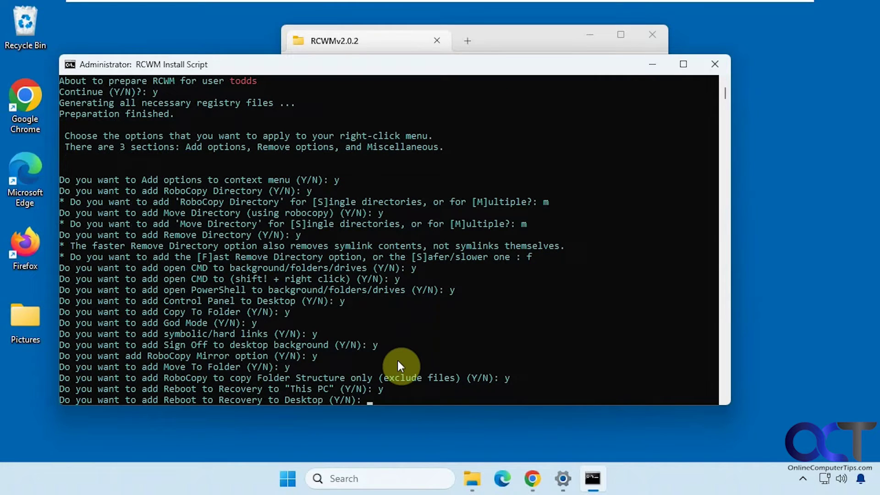
type("y")
key("Return")
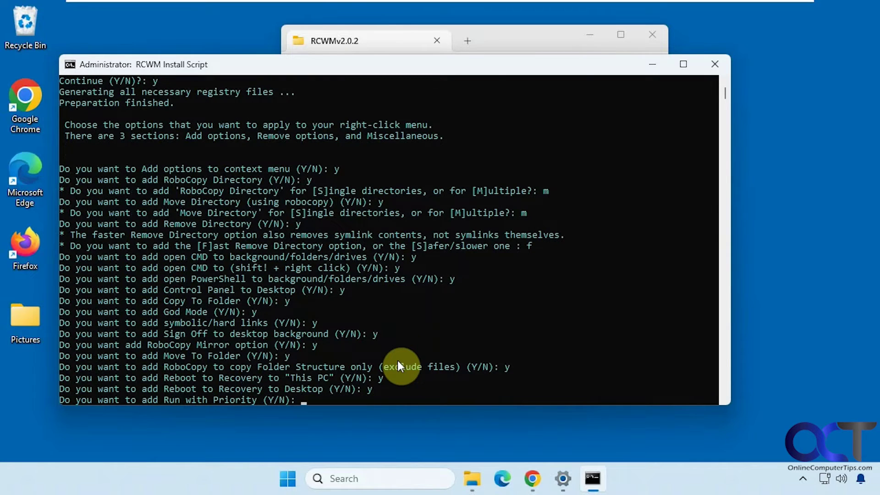
type("y")
key("Return")
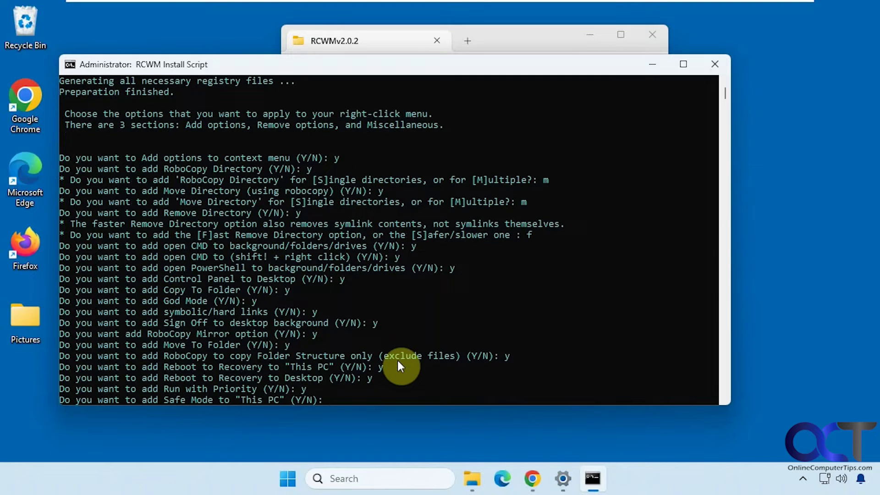
Step: Add Safe Mode to This PC and Desktop, and Take Ownership for files, directories and drives
type("y")
key("Return")
type("y")
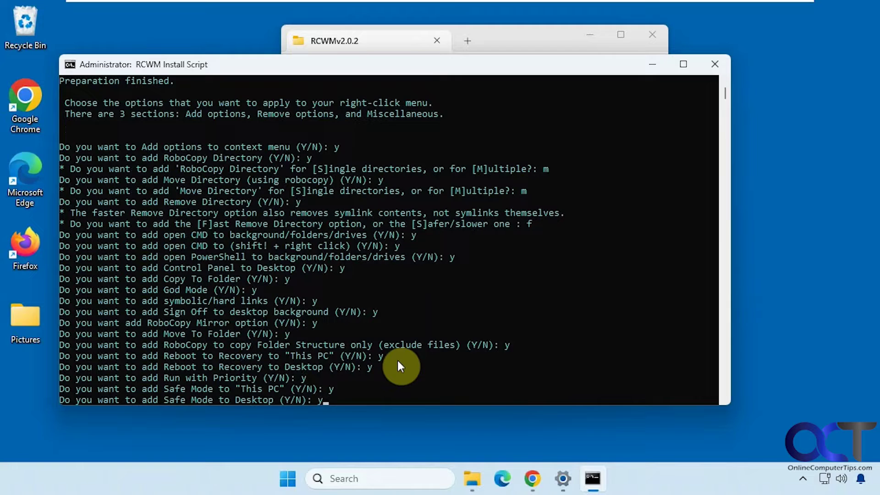
key("Return")
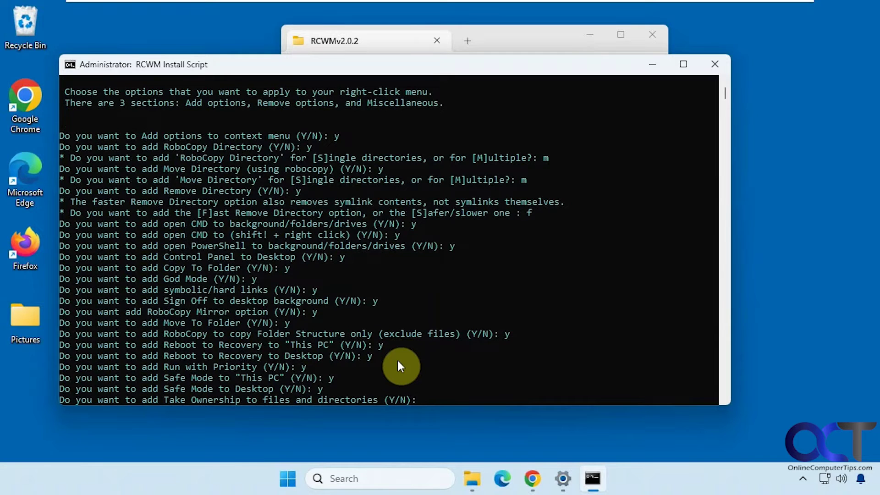
type("y")
key("Return")
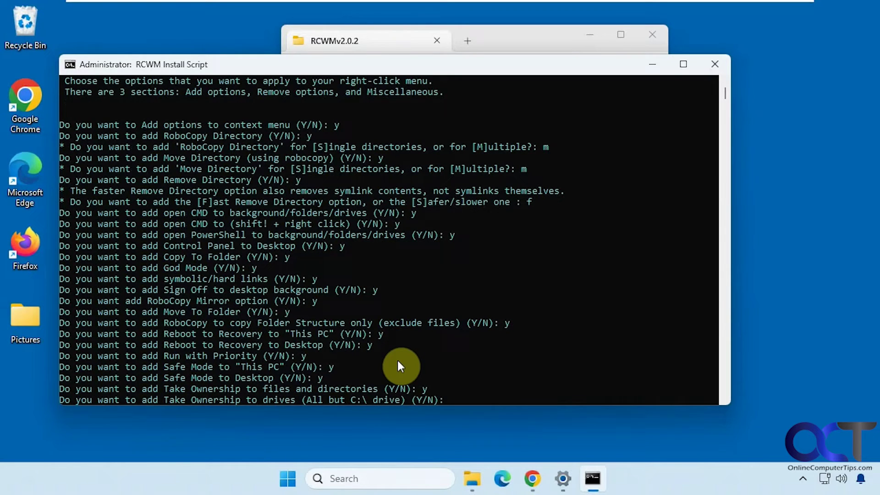
type("y")
key("Return")
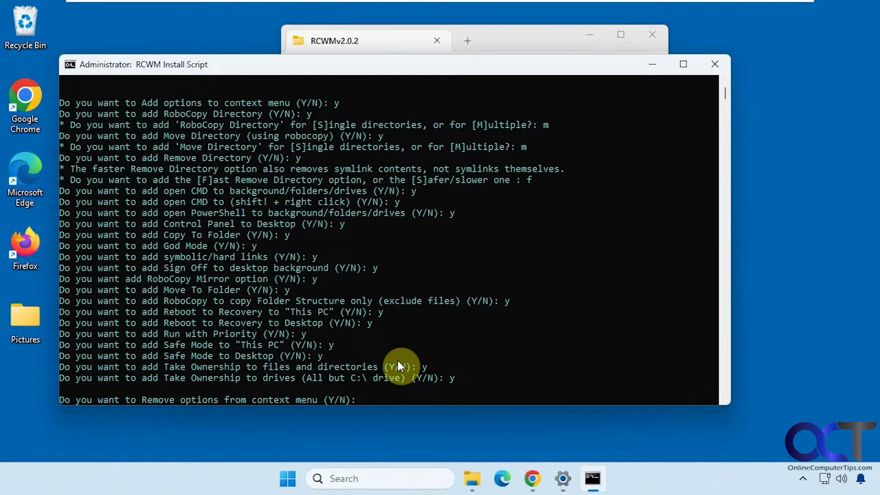
Step: Open the removal options and keep Include in Library, Pin to quick access and Pin to Start
type("y")
key("Return")
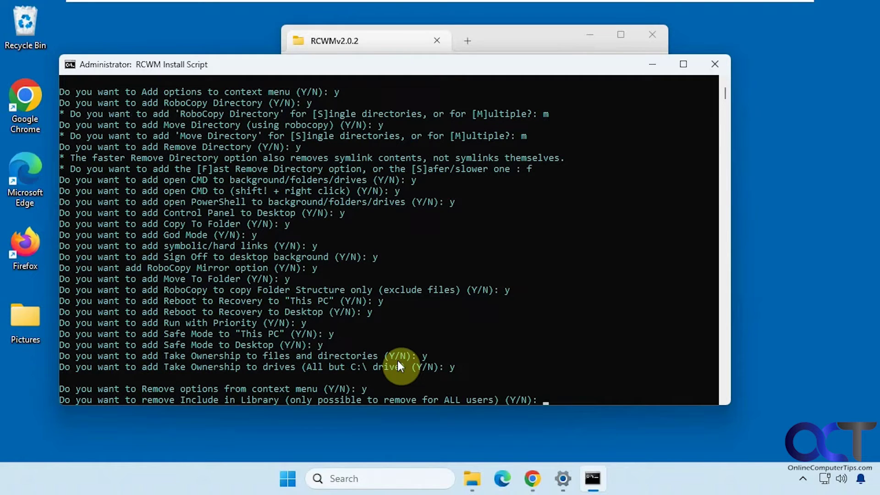
type("n")
key("Return")
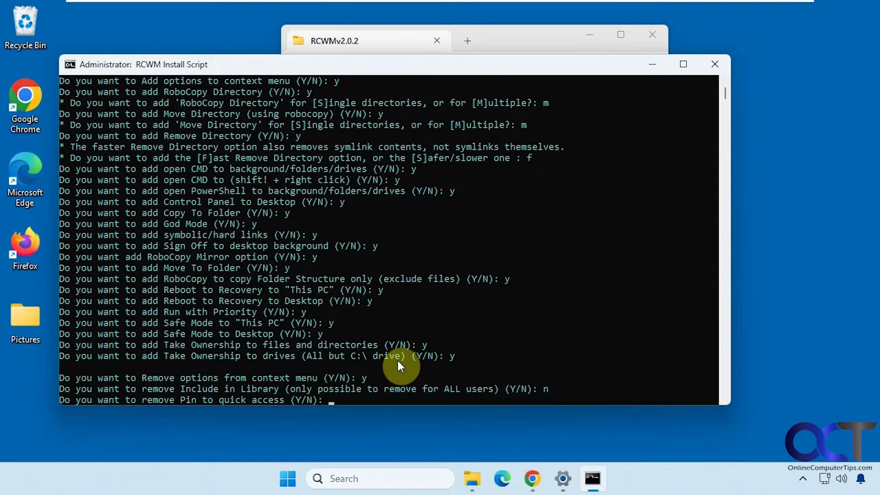
type("n")
key("Return")
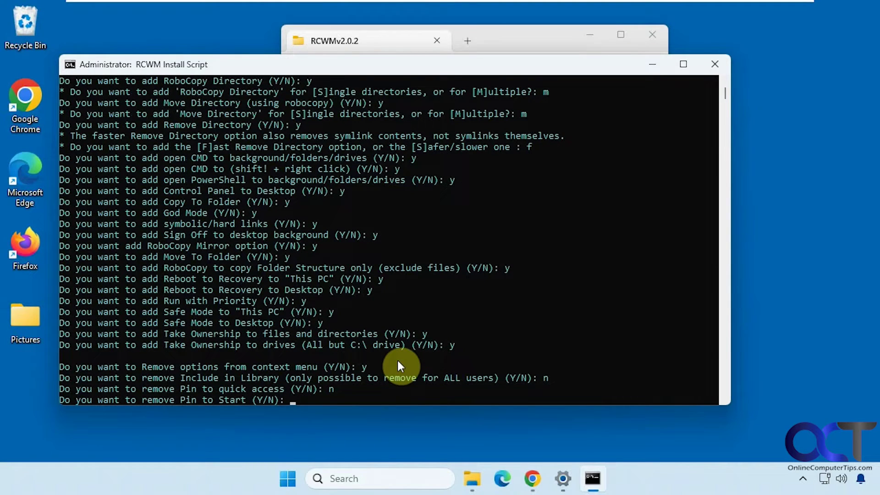
type("n")
key("Return")
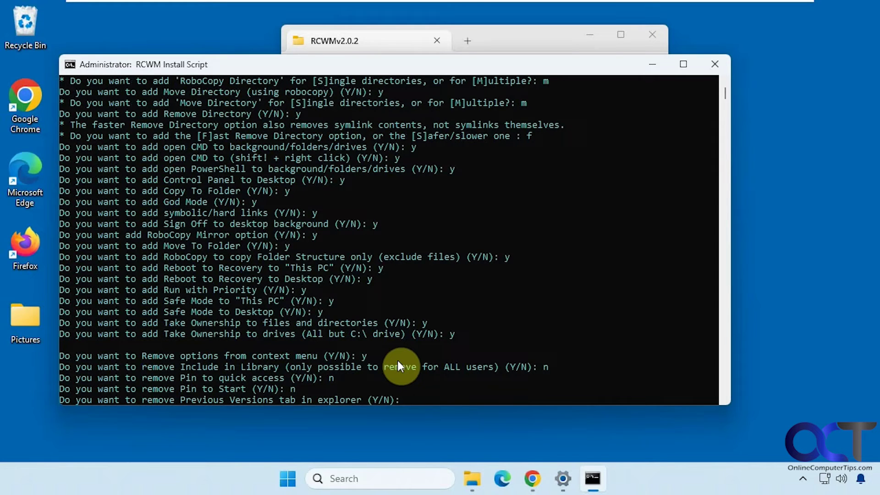
Step: Keep Previous Versions, Scan with Windows Defender, Send To, Share and Add to Windows Media Player
type("n")
key("Return")
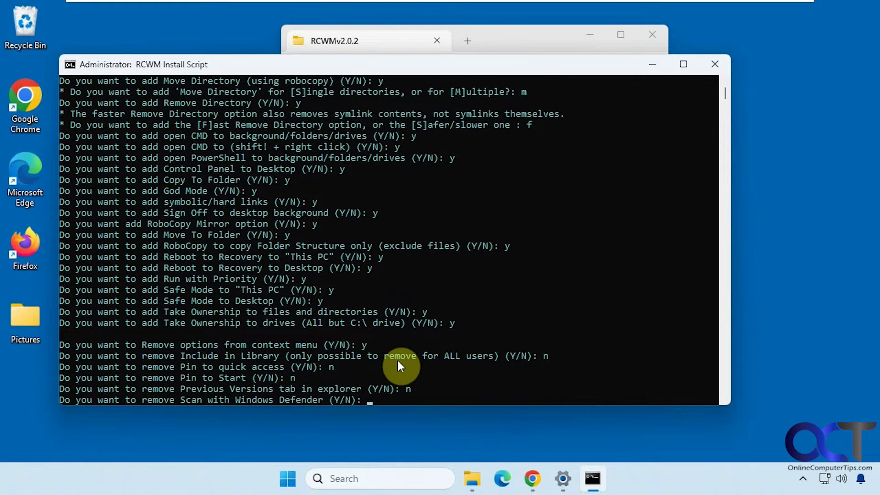
type("n")
key("Return")
type("n")
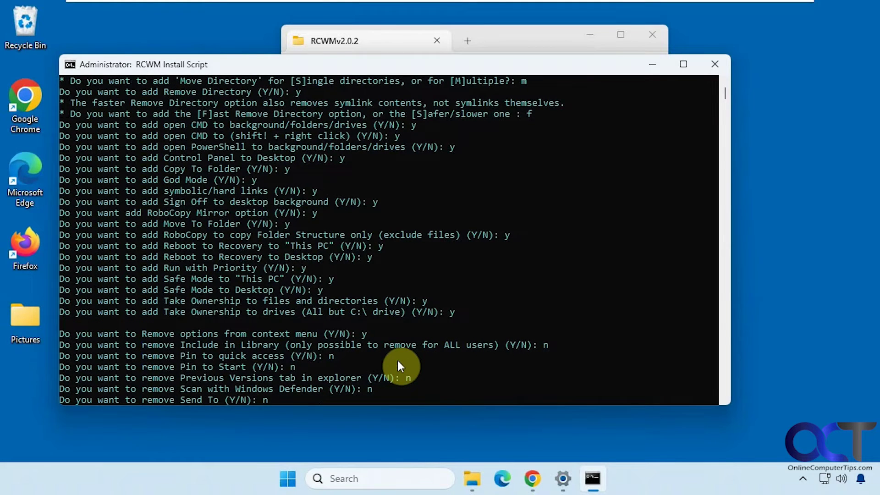
key("Return")
type("n")
key("Return")
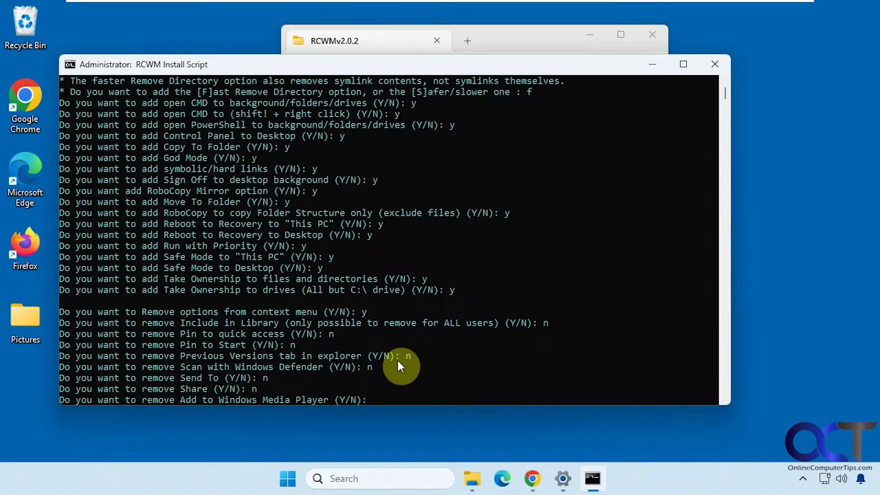
type("n")
key("Return")
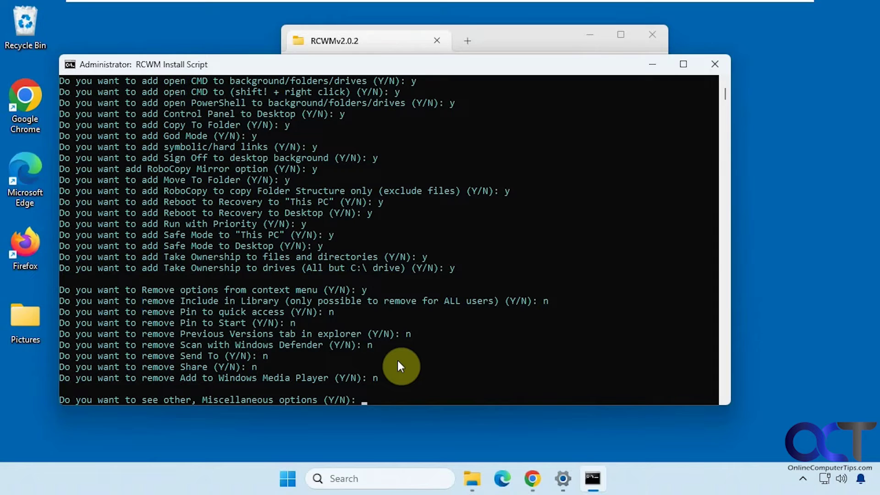
Step: Open Miscellaneous options, declining always-admin cmd.exe and a This PC desktop shortcut
type("y")
key("Return")
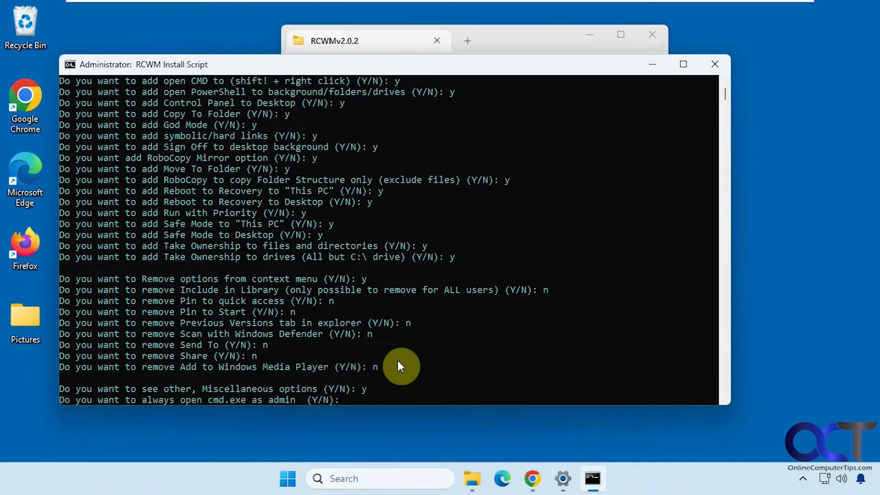
type("n")
key("Return")
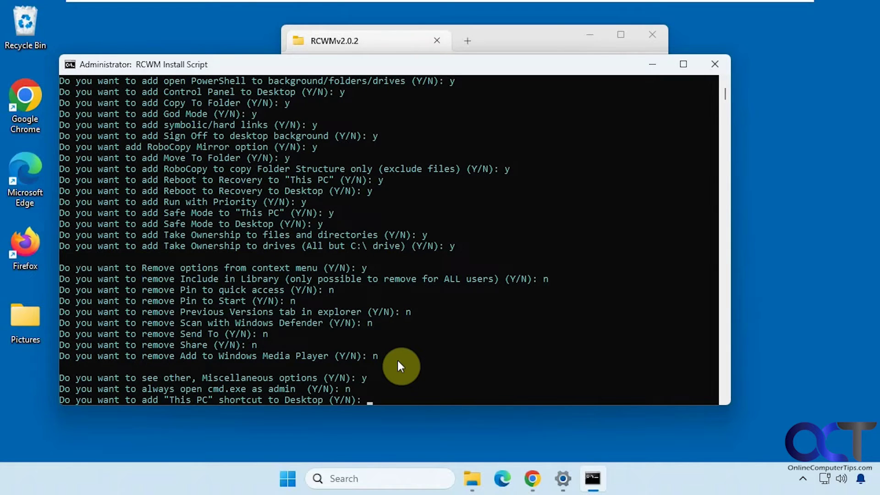
type("n")
key("Return")
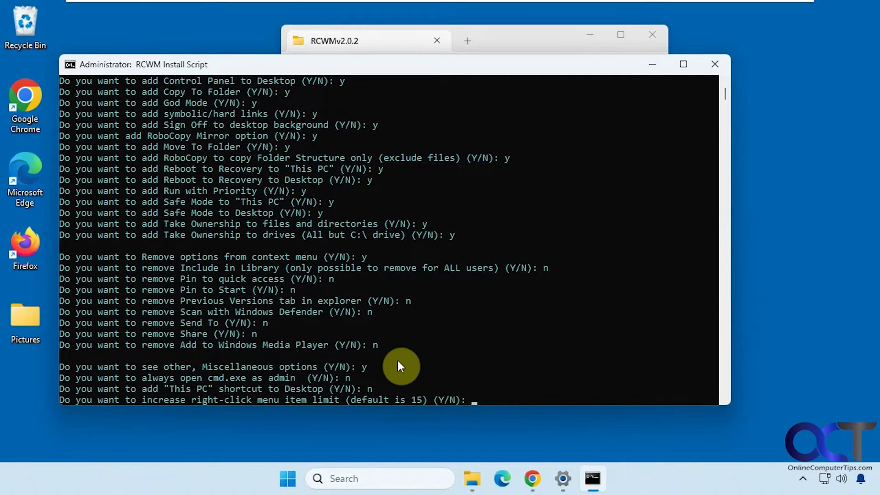
Step: Raise the right-click menu item limit to 64 (option 2) and close the finished script
type("y")
key("Return")
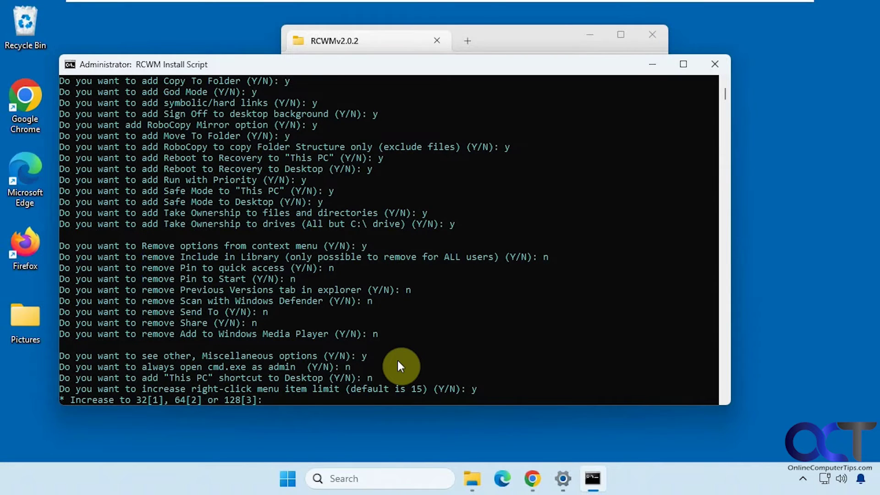
type("2")
key("Return")
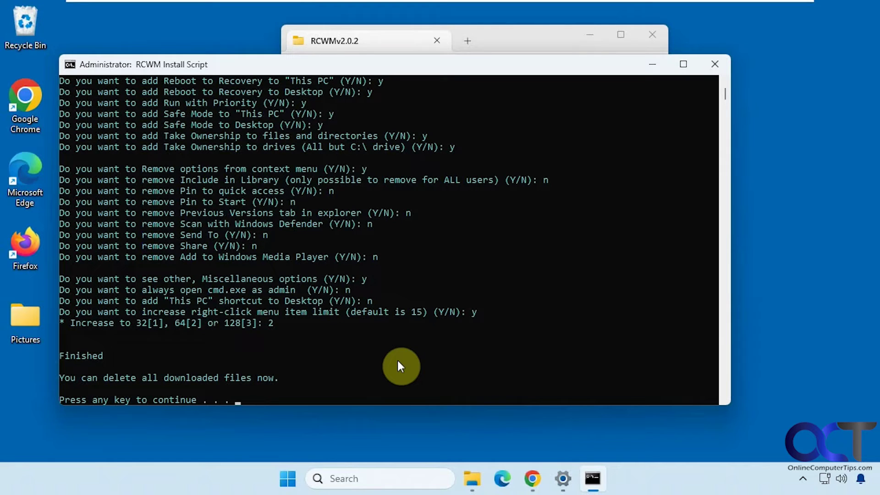
key("Return")
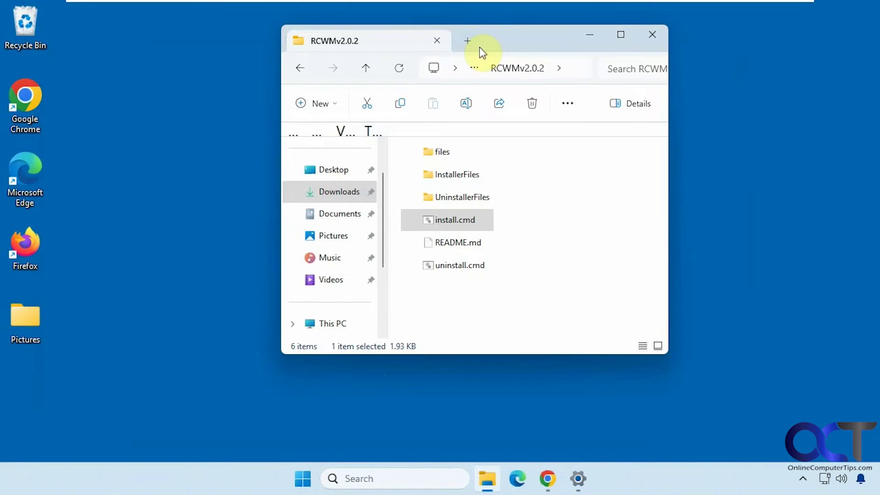
Step: Move the RCWMv2.0.2 window aside and expand the desktop right-click menu to show more options
left_click_drag(480, 47, 649, 72)
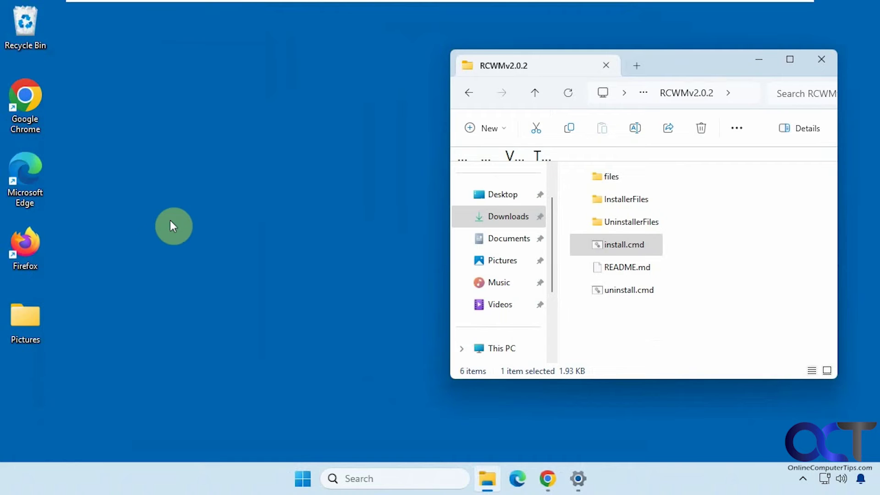
right_click(129, 192)
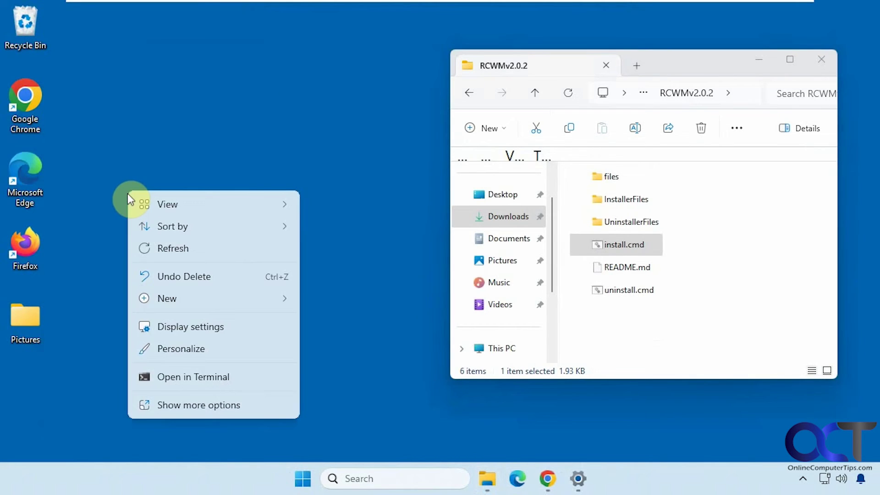
left_click(106, 156)
Step: Open Control Panel from the extended desktop menu, close it, and view the Safe Mode entries
right_click(109, 144, "shift")
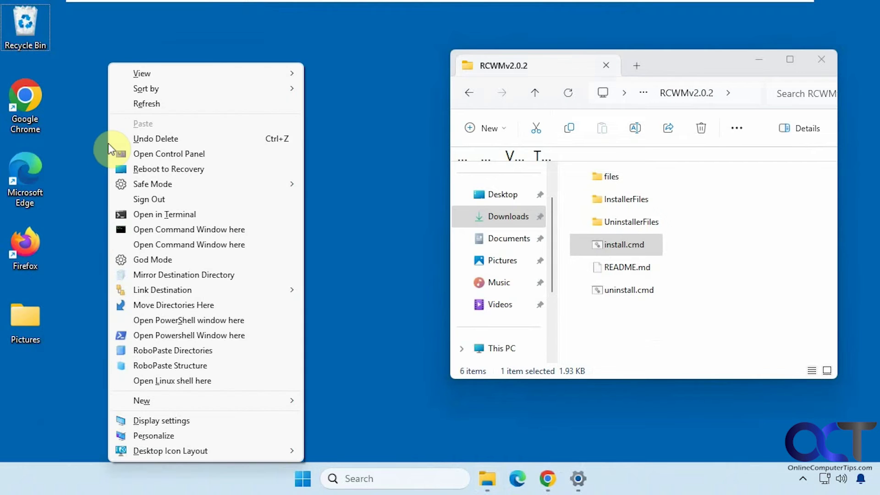
left_click(158, 154)
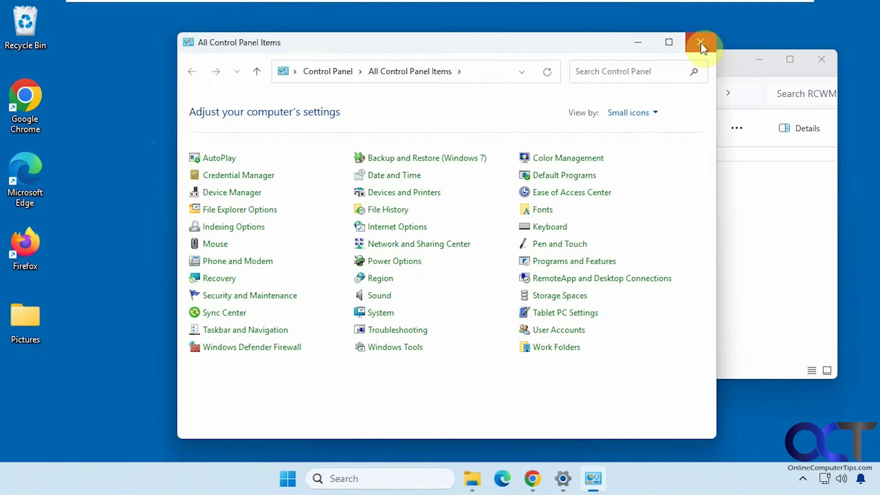
left_click(700, 42)
right_click(152, 176, "shift")
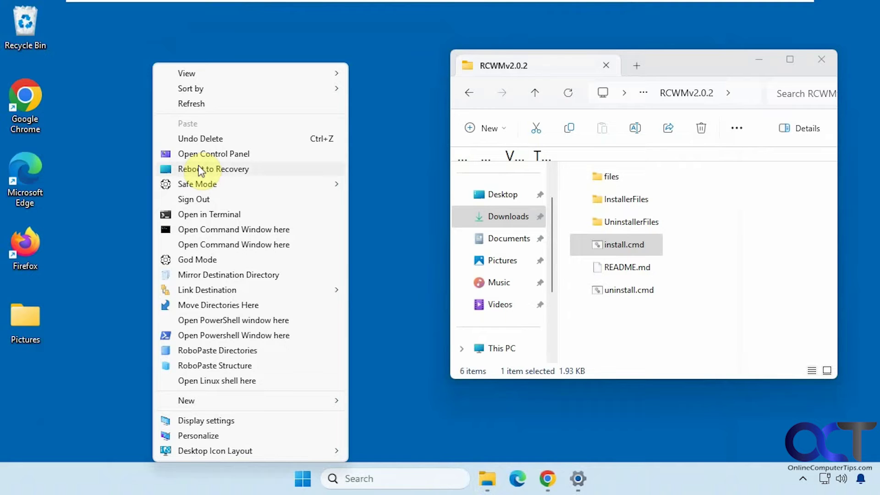
mouse_move(200, 187)
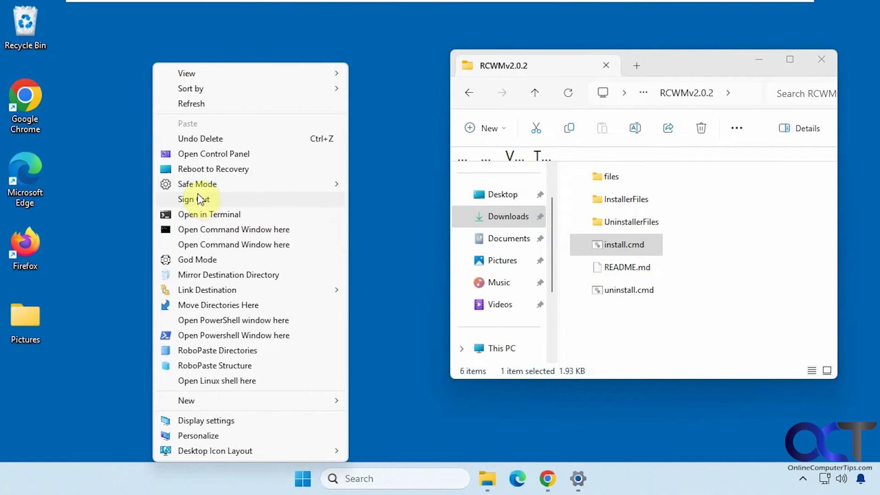
left_click(199, 227)
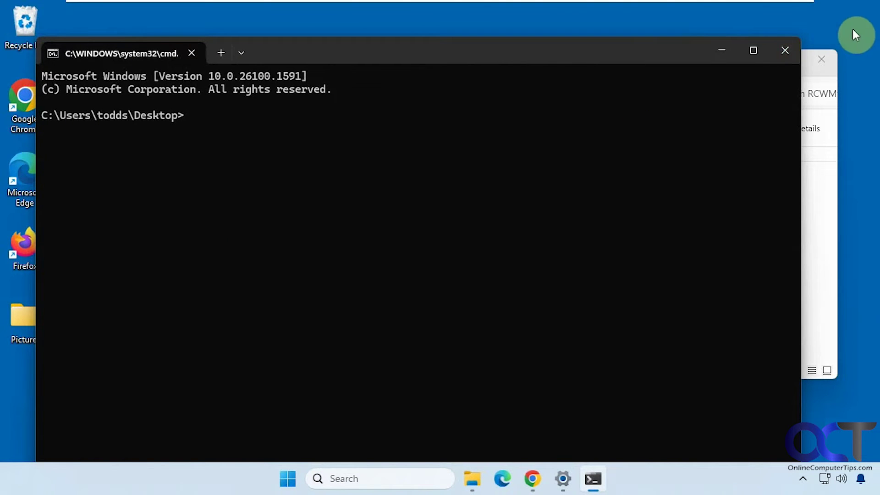
left_click(786, 50)
right_click(215, 191)
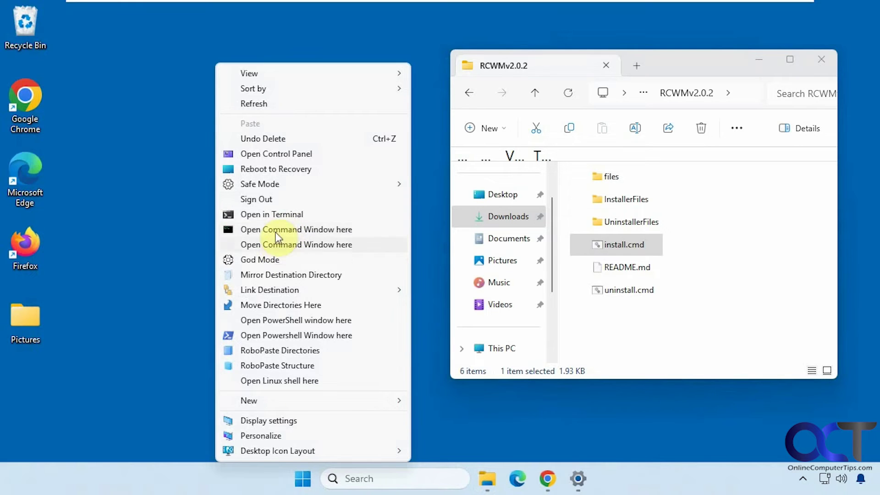
left_click(270, 260)
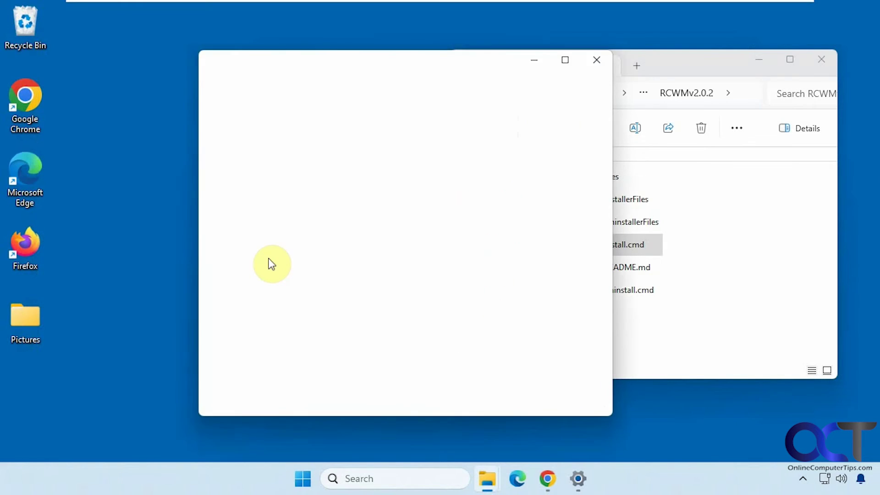
left_click(596, 61)
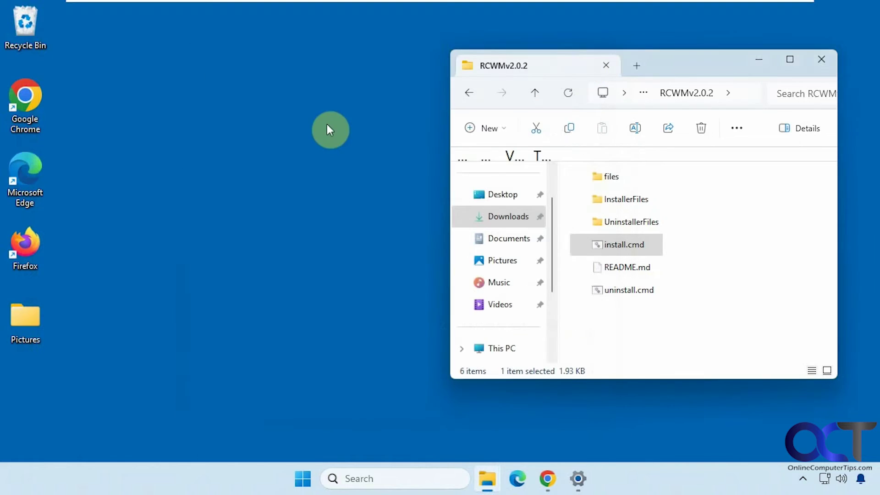
right_click(171, 129)
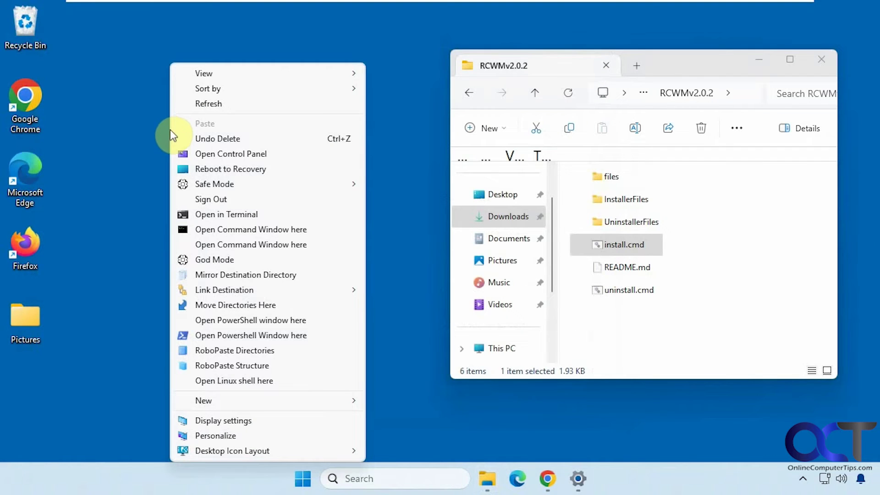
mouse_move(236, 291)
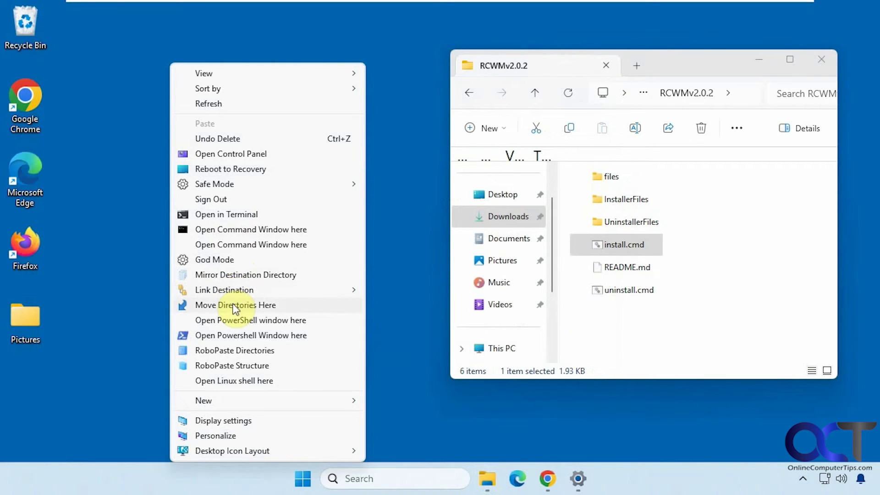
Step: Move UninstallerFiles to the desktop with RCWM's Move Directories, confirming with y, then drag it back into RCWMv2.0.2
left_click(620, 221)
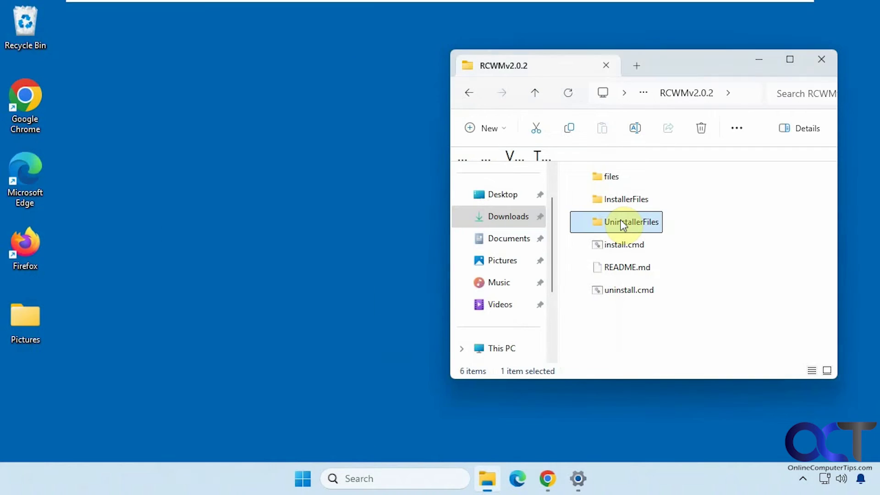
right_click(620, 223)
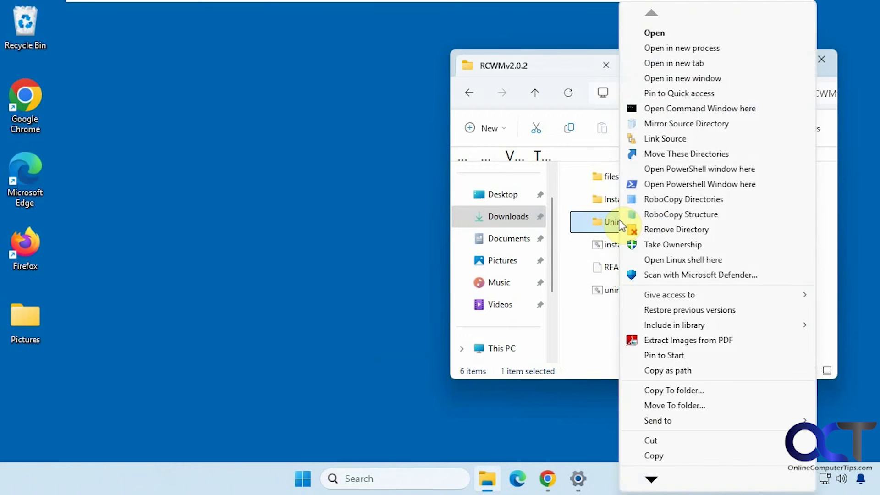
left_click(676, 154)
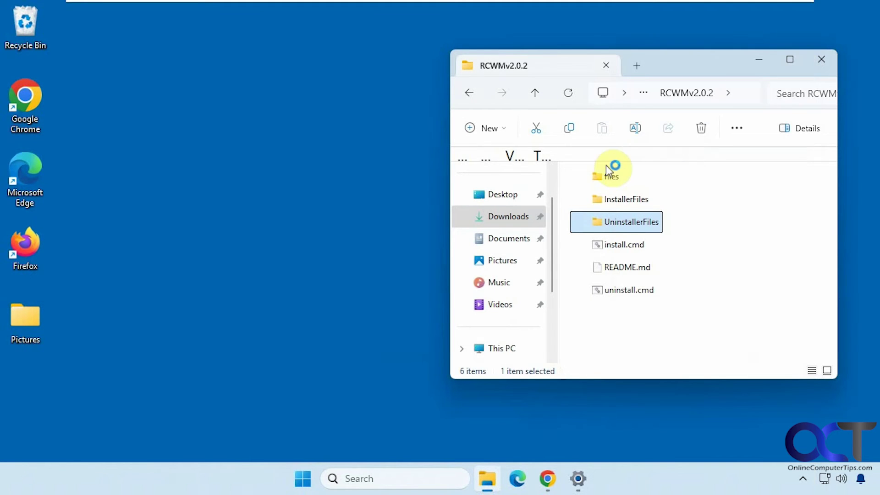
right_click(181, 183)
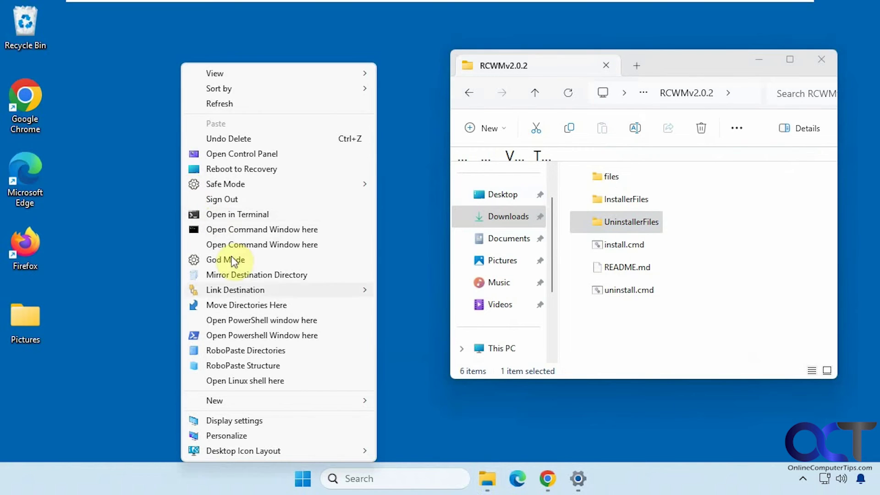
left_click(241, 304)
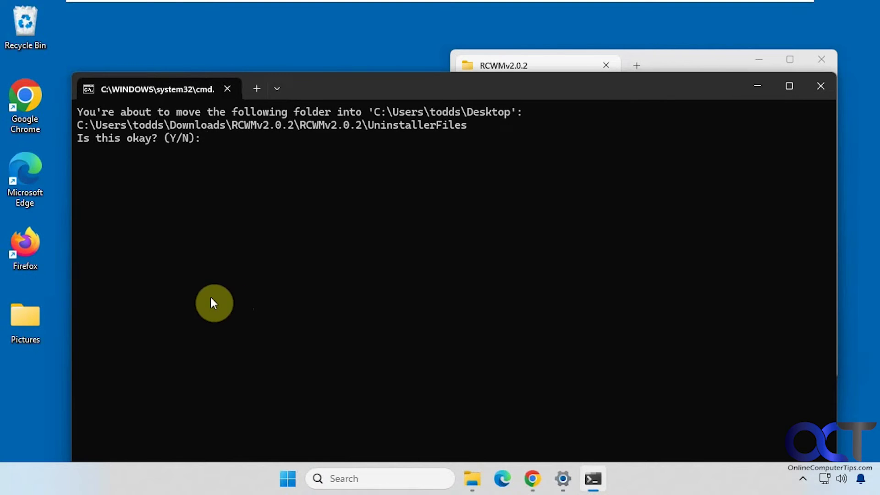
type("y")
key("Return")
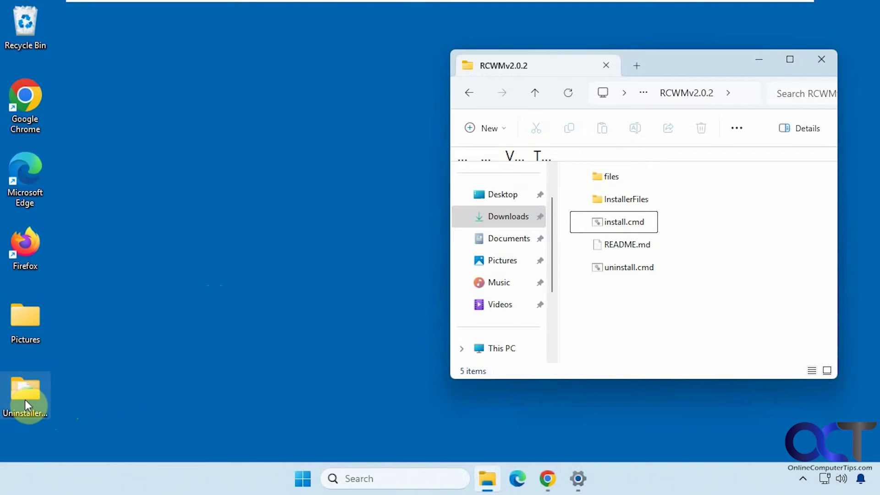
left_click_drag(24, 404, 673, 350)
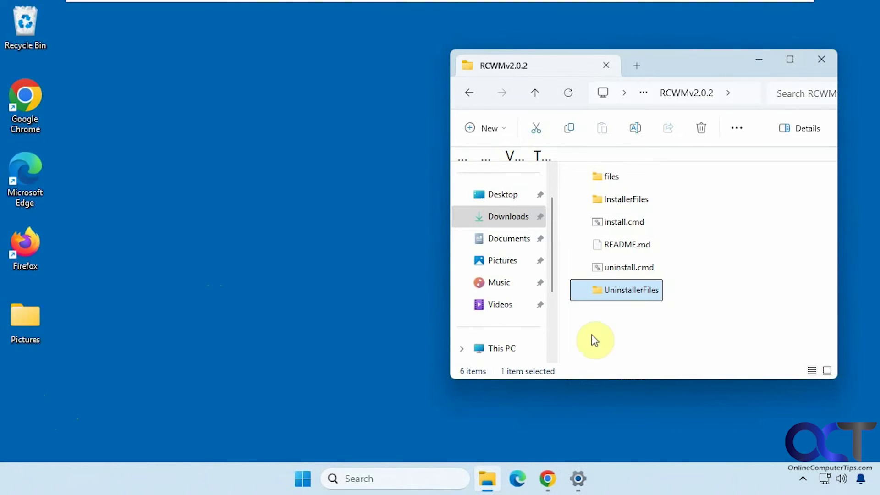
right_click(207, 158)
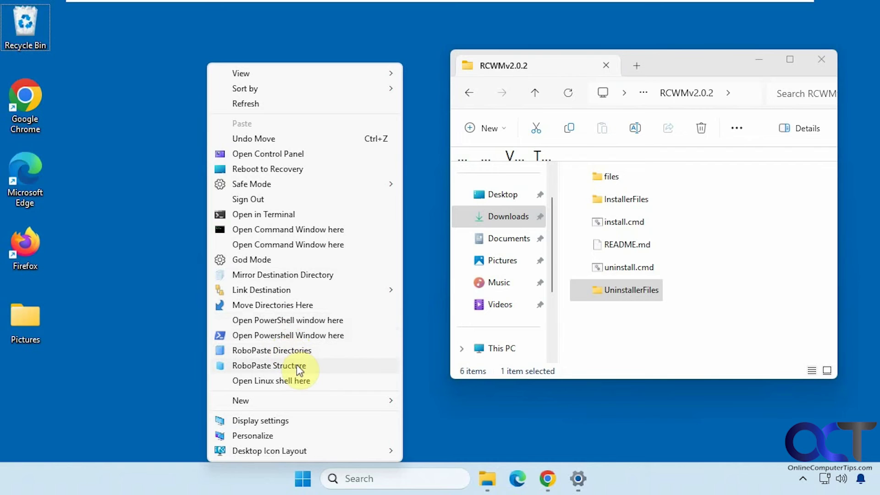
left_click(165, 285)
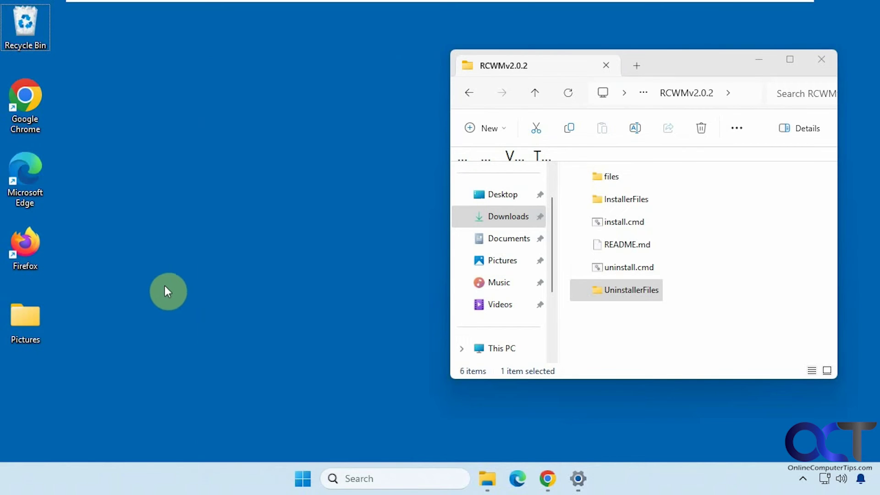
right_click(609, 177)
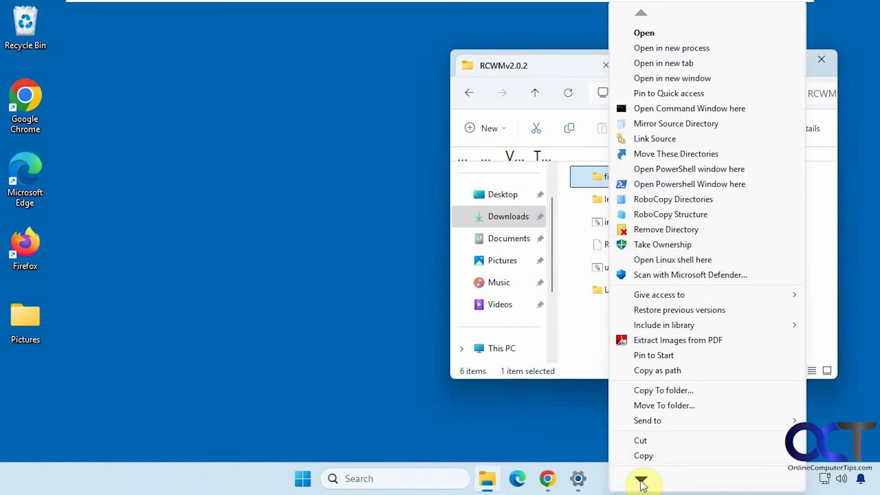
mouse_move(641, 479)
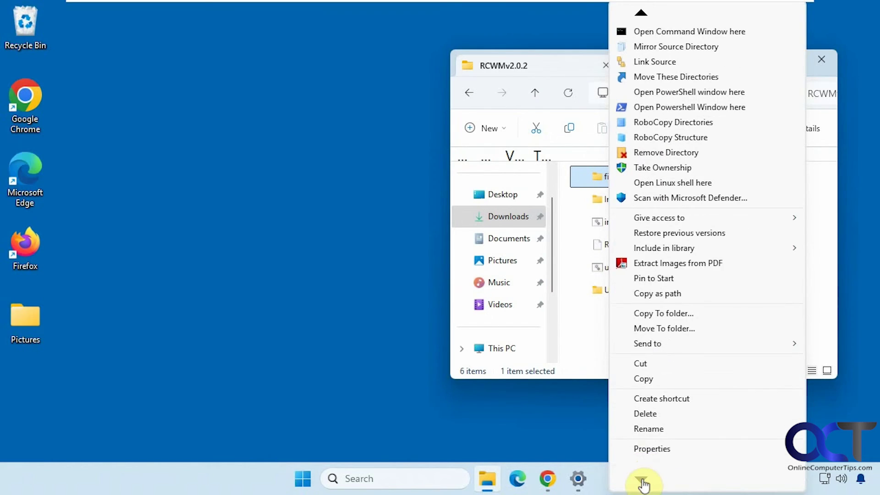
mouse_move(642, 21)
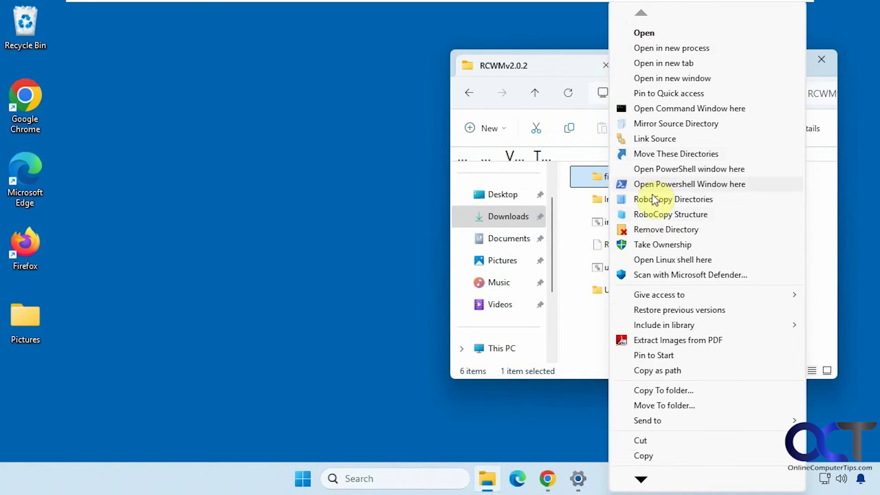
left_click(382, 218)
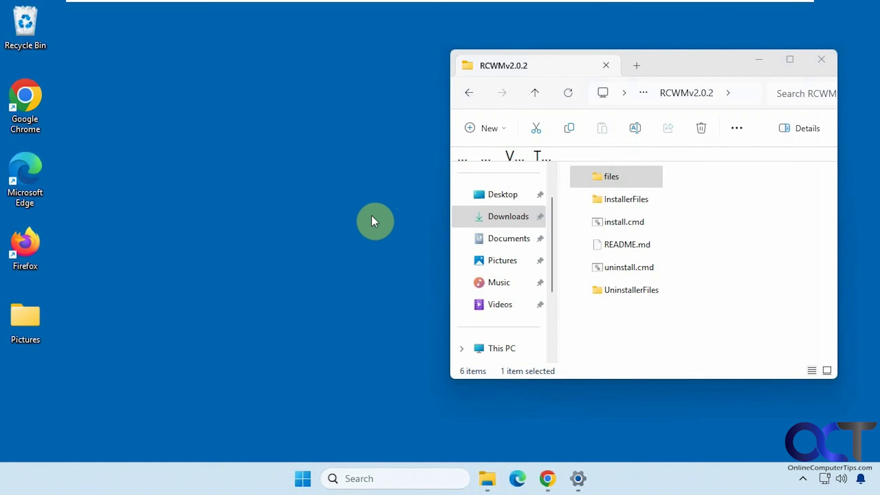
Step: Run uninstall.cmd as administrator, approve User Account Control, and resume the script
right_click(610, 269)
left_click(648, 181)
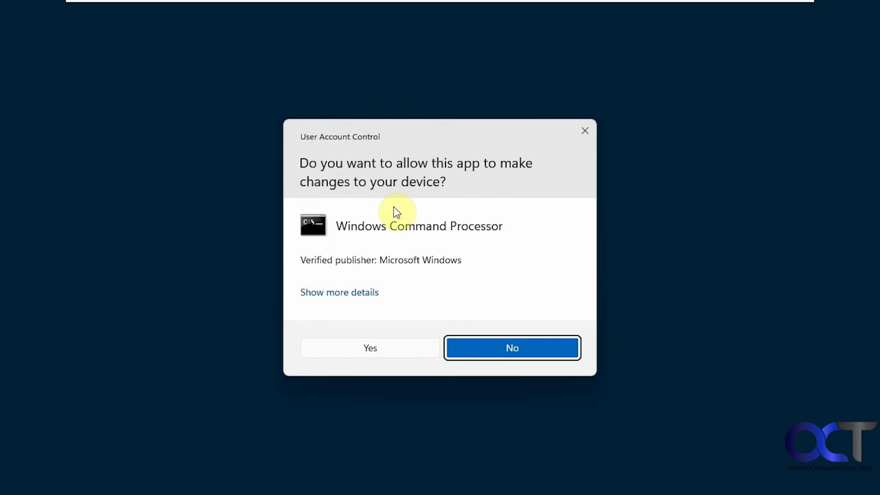
left_click(369, 348)
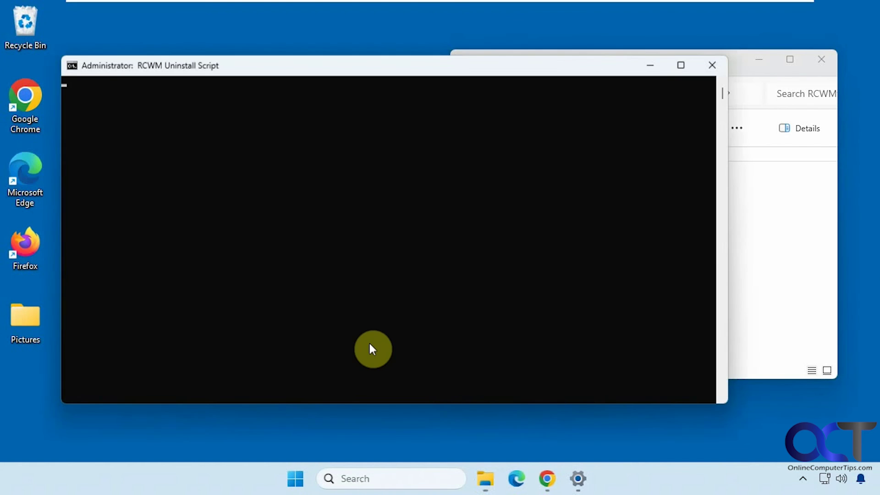
left_click(299, 227)
key("Escape")
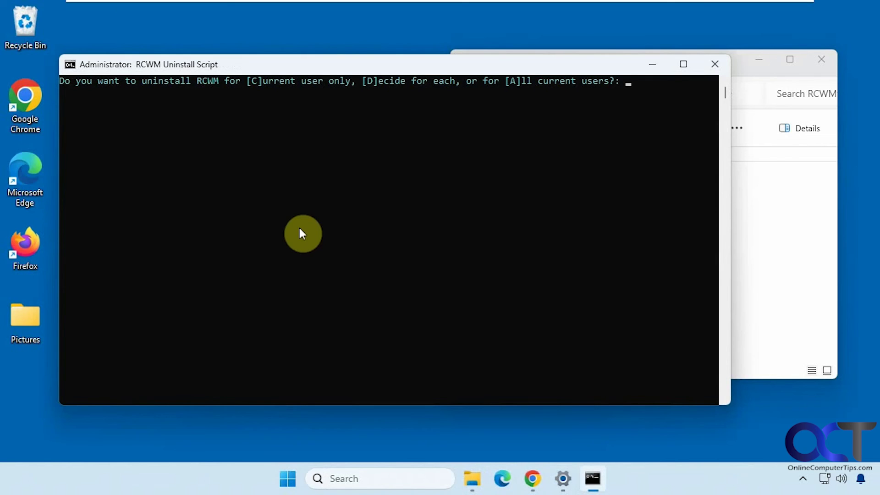
Step: Uninstall RCWM for the current user only, confirm with y, and close the script
type("c")
key("Return")
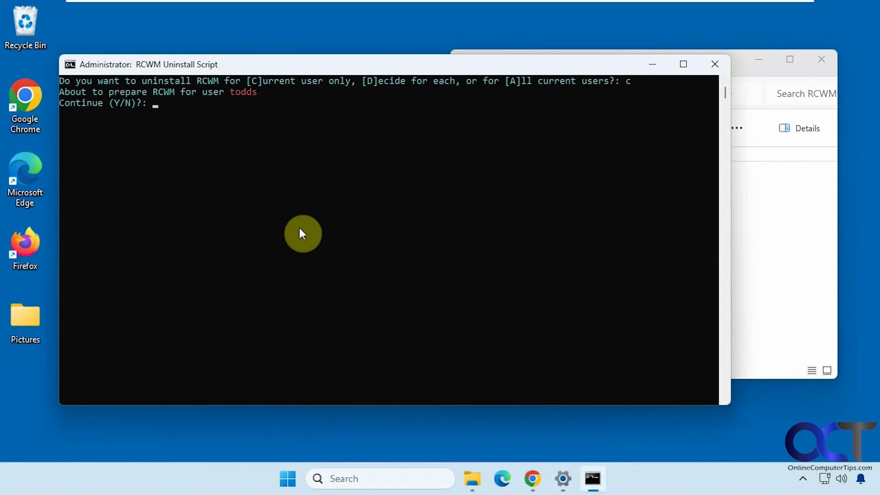
type("y")
key("Return")
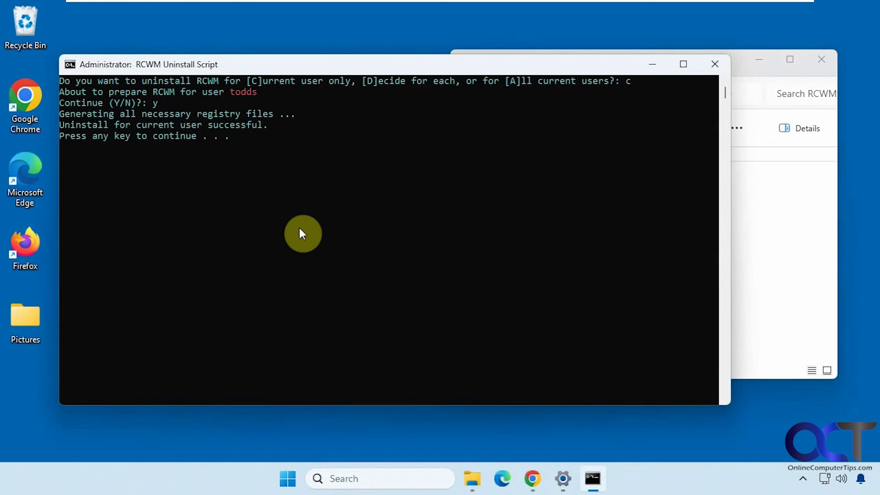
key("Return")
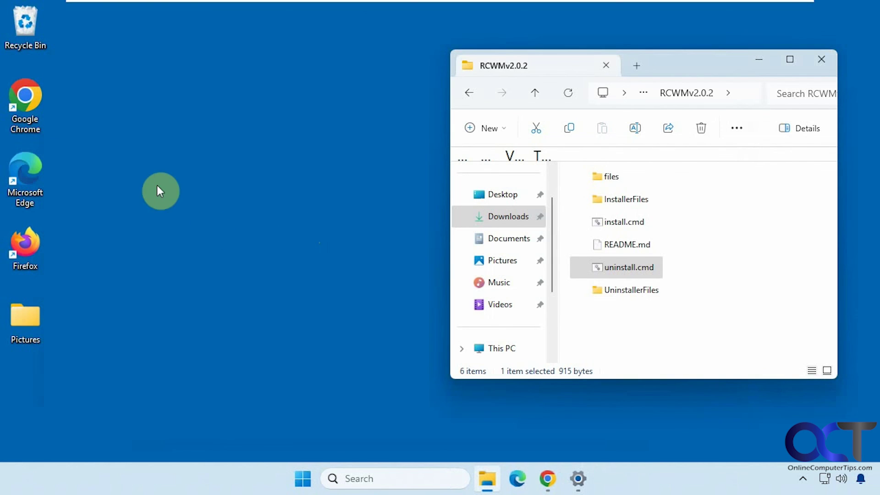
right_click(146, 121)
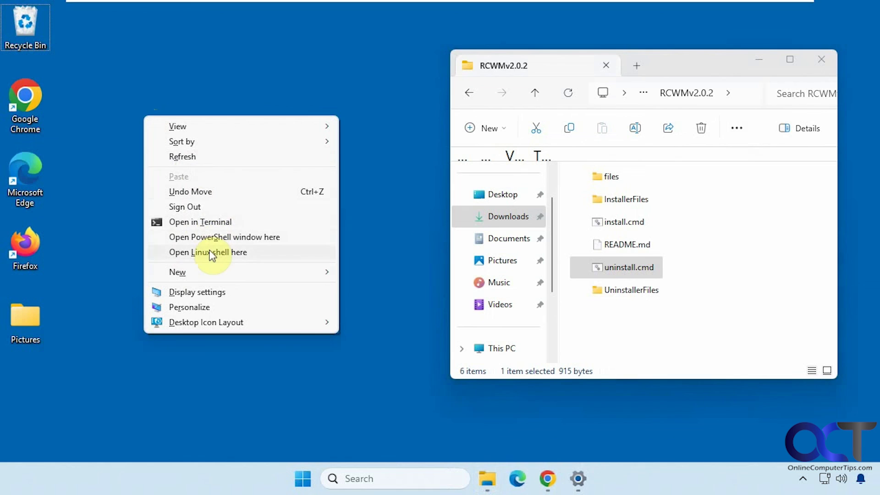
left_click(114, 158)
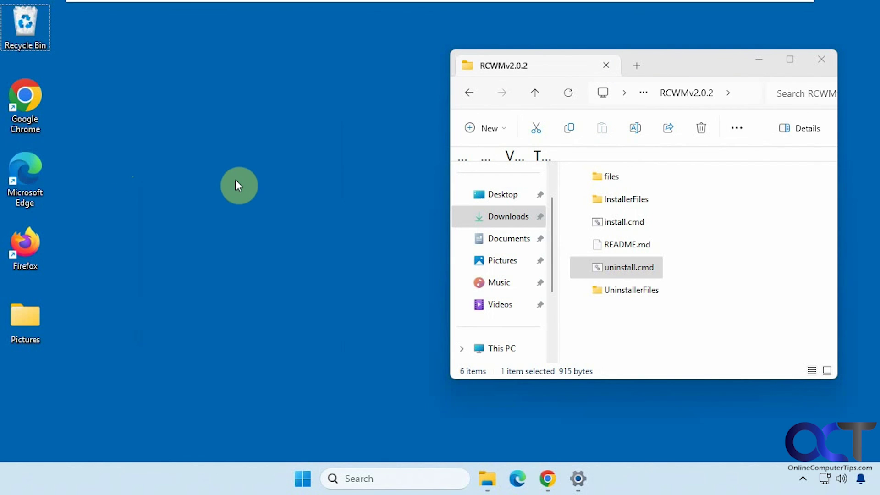